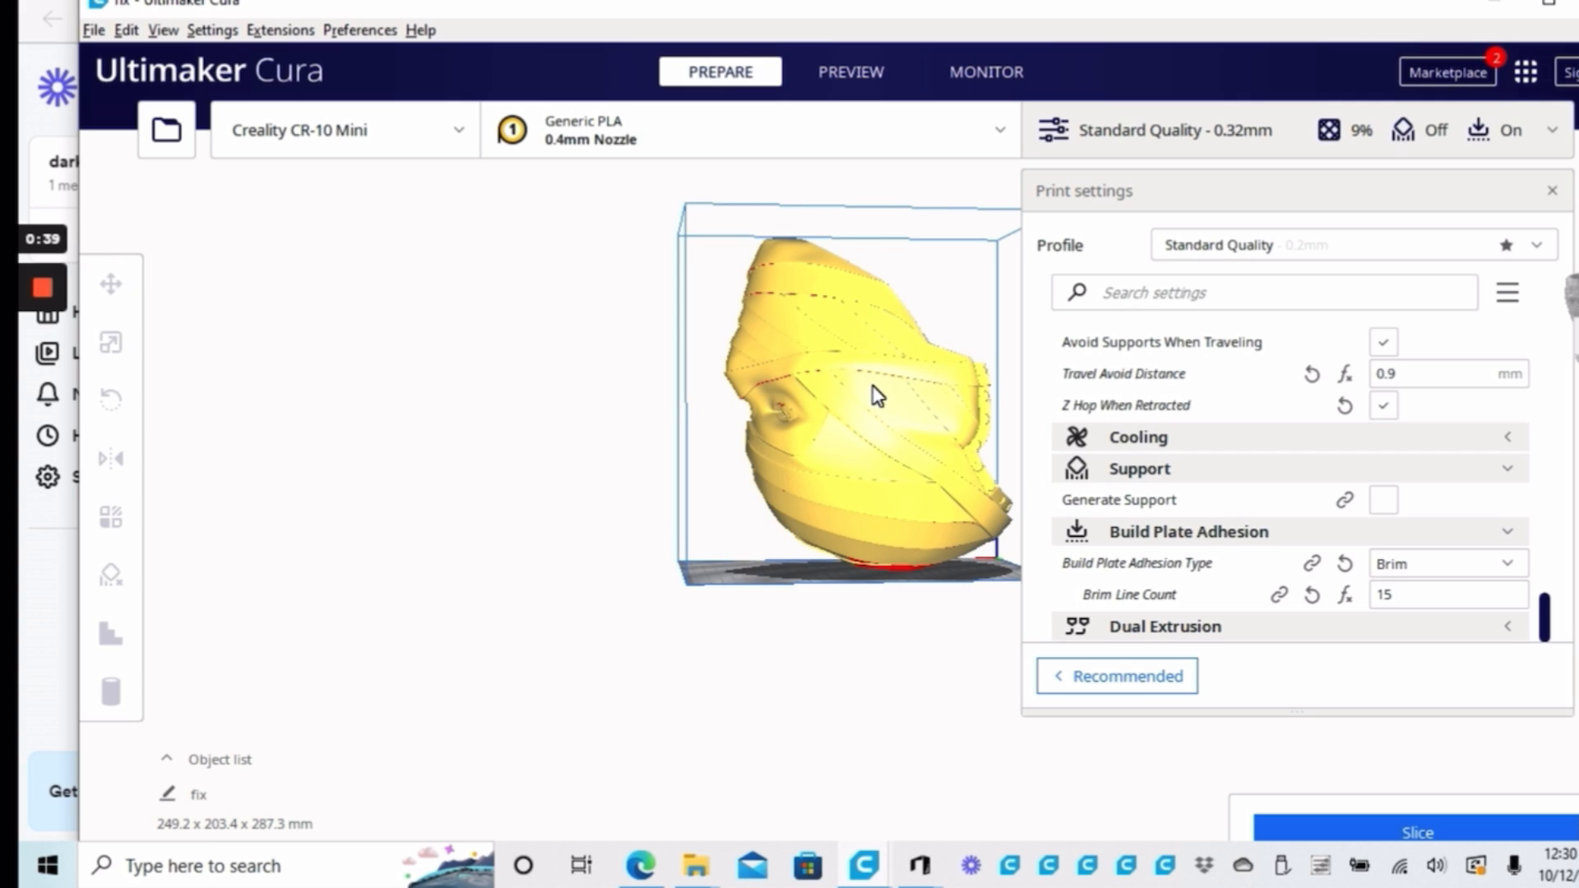
Sink the helmet model below the build plate to about Z -153 mm and bring it back to Z 0 mm
left_click(874, 395)
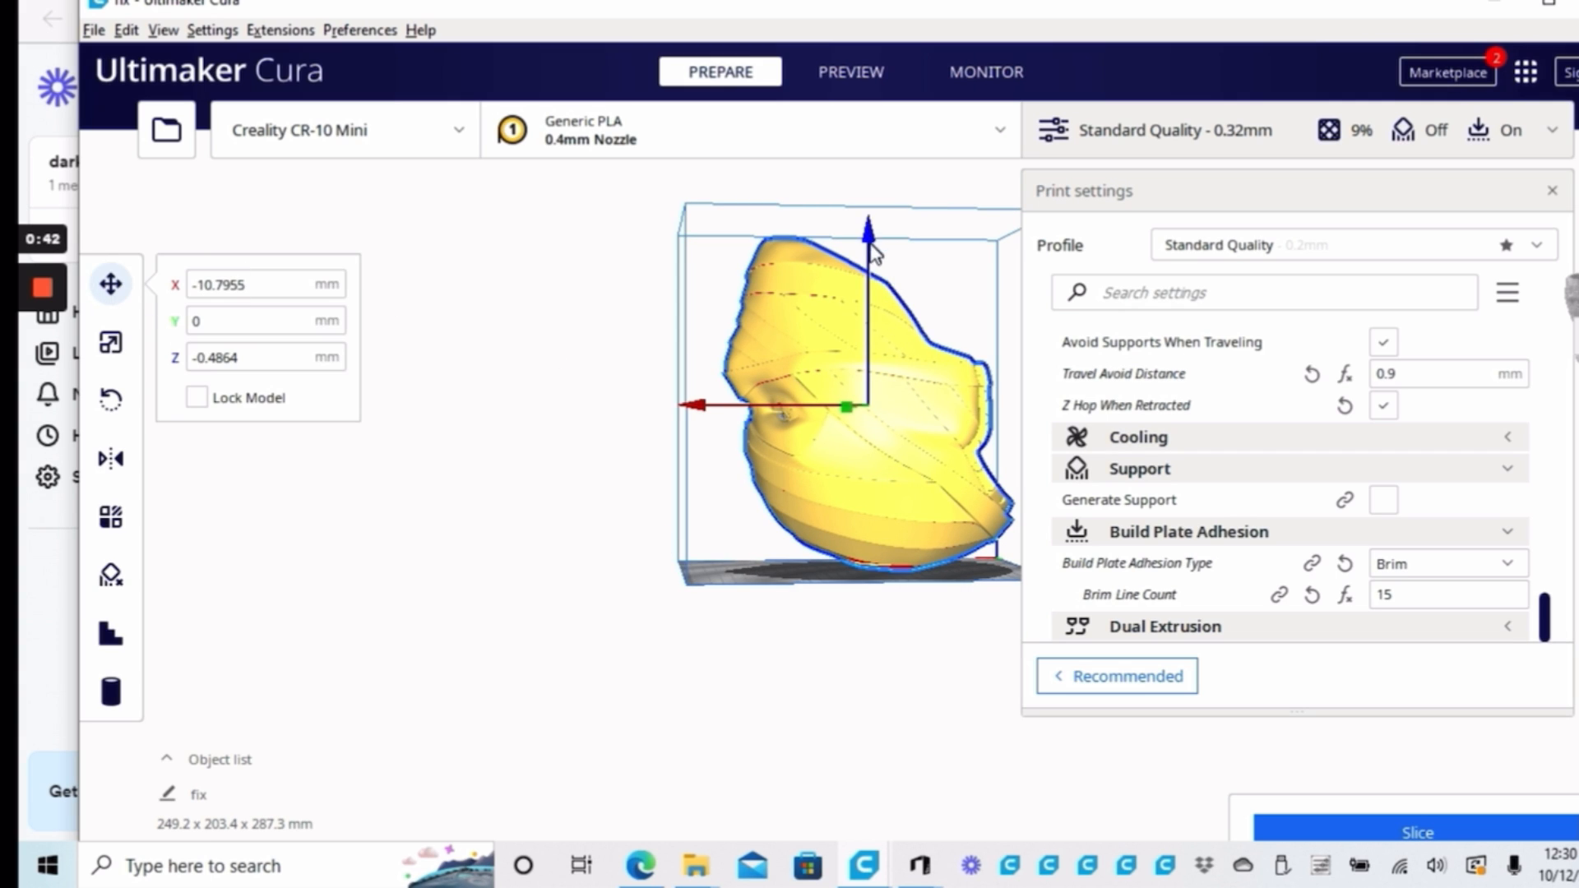
left_click_drag(875, 259, 855, 411)
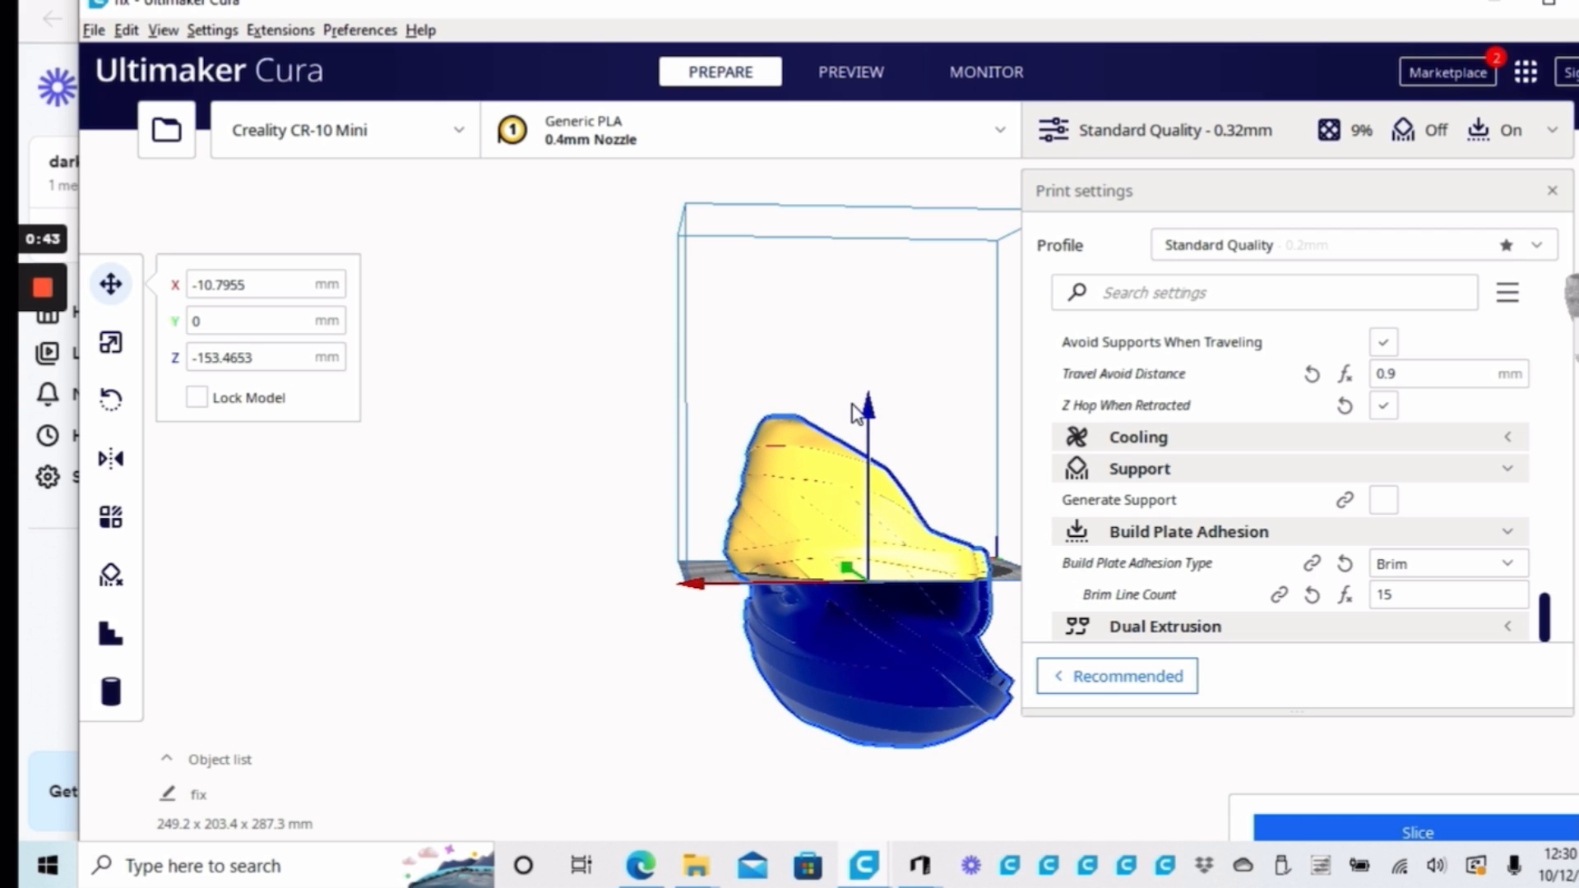
left_click_drag(855, 412, 919, 174)
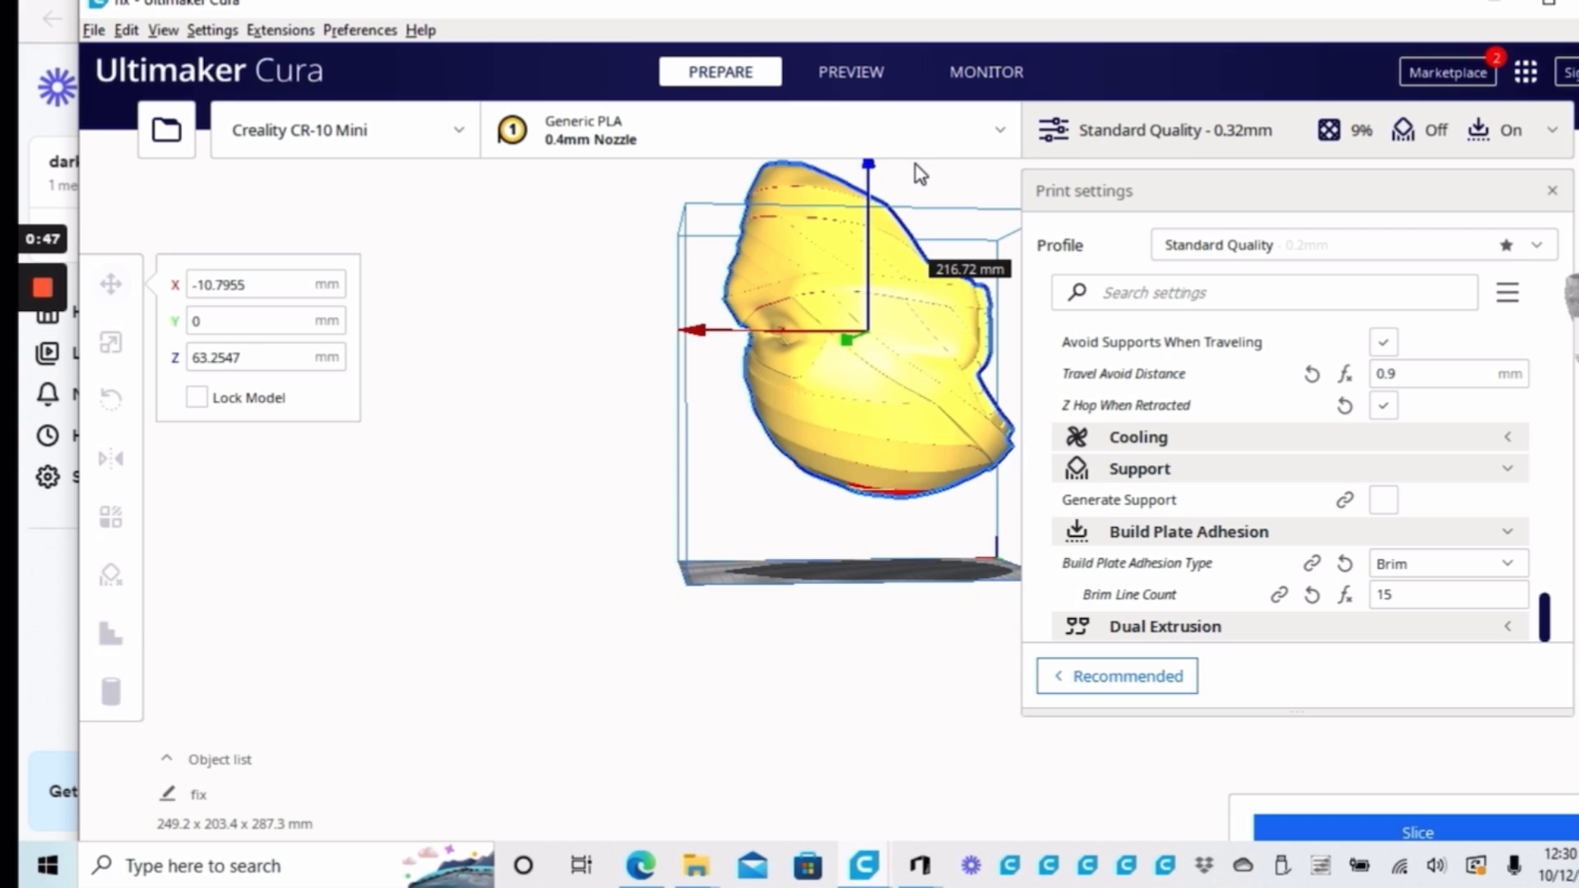
left_click_drag(919, 174, 921, 184)
left_click_drag(921, 184, 921, 436)
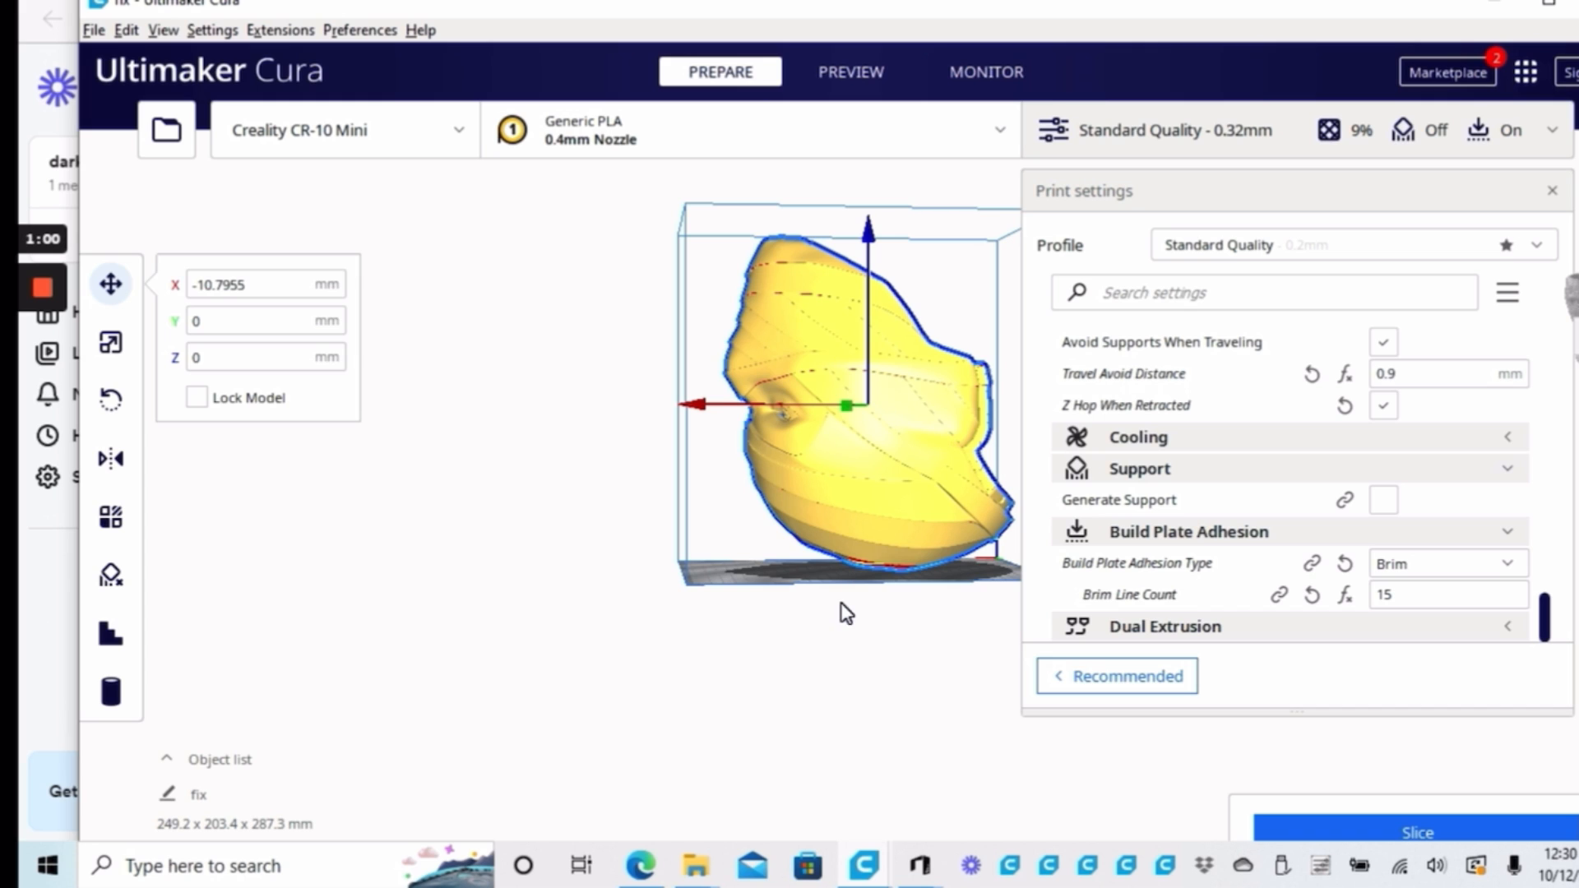
Try rotating the helmet freely around the green rotation ring and turn it back to its original orientation
scroll(845, 596, "up", 5)
right_click_drag(880, 451, 891, 377)
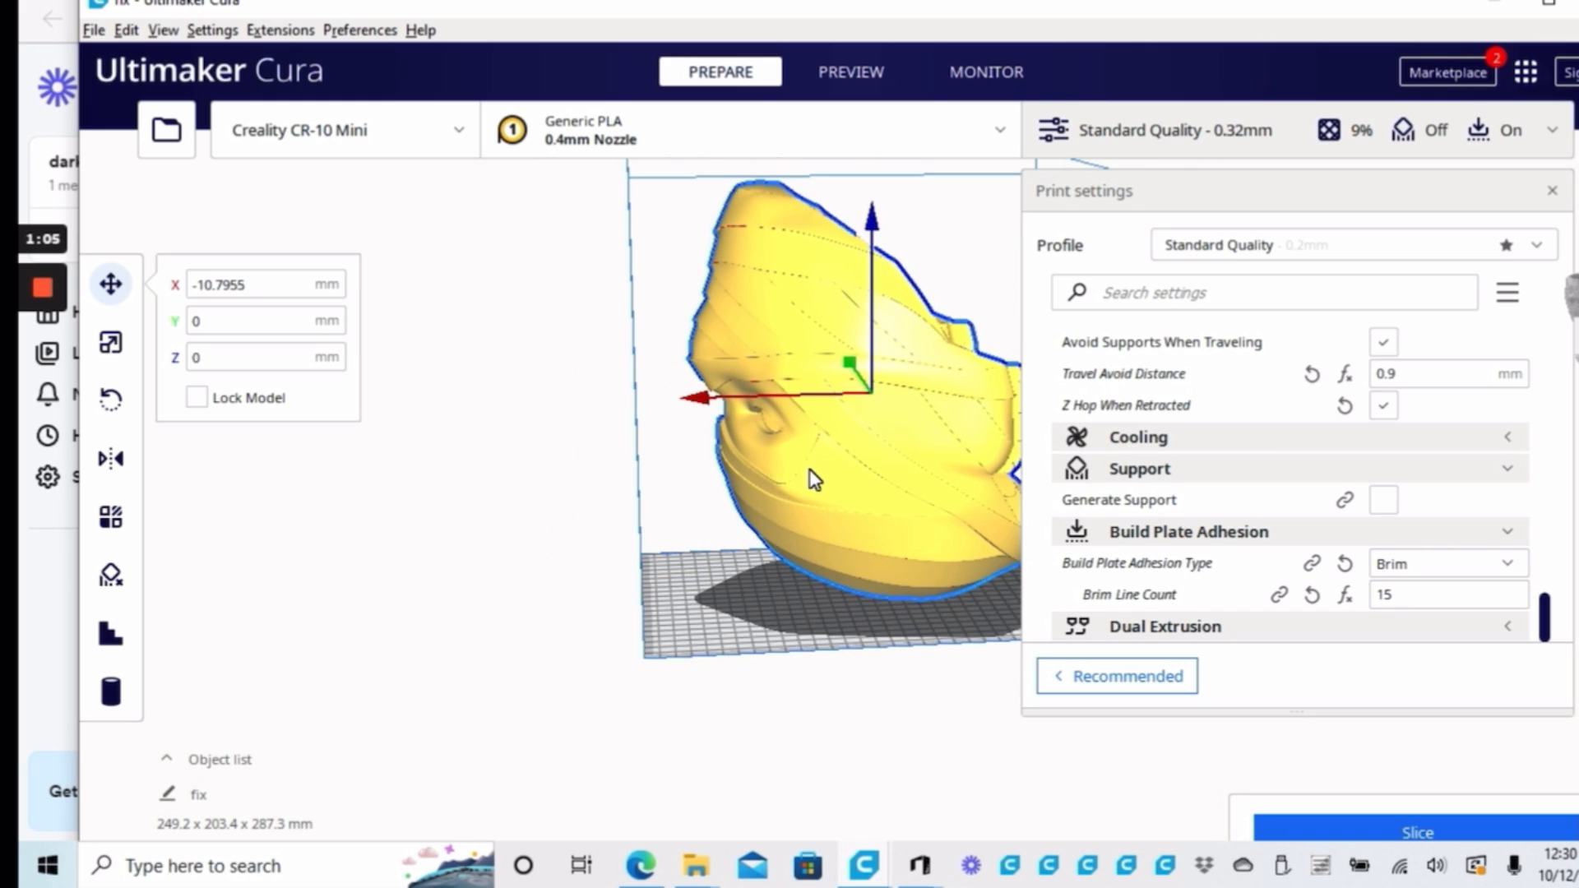
scroll(878, 530, "up", 2)
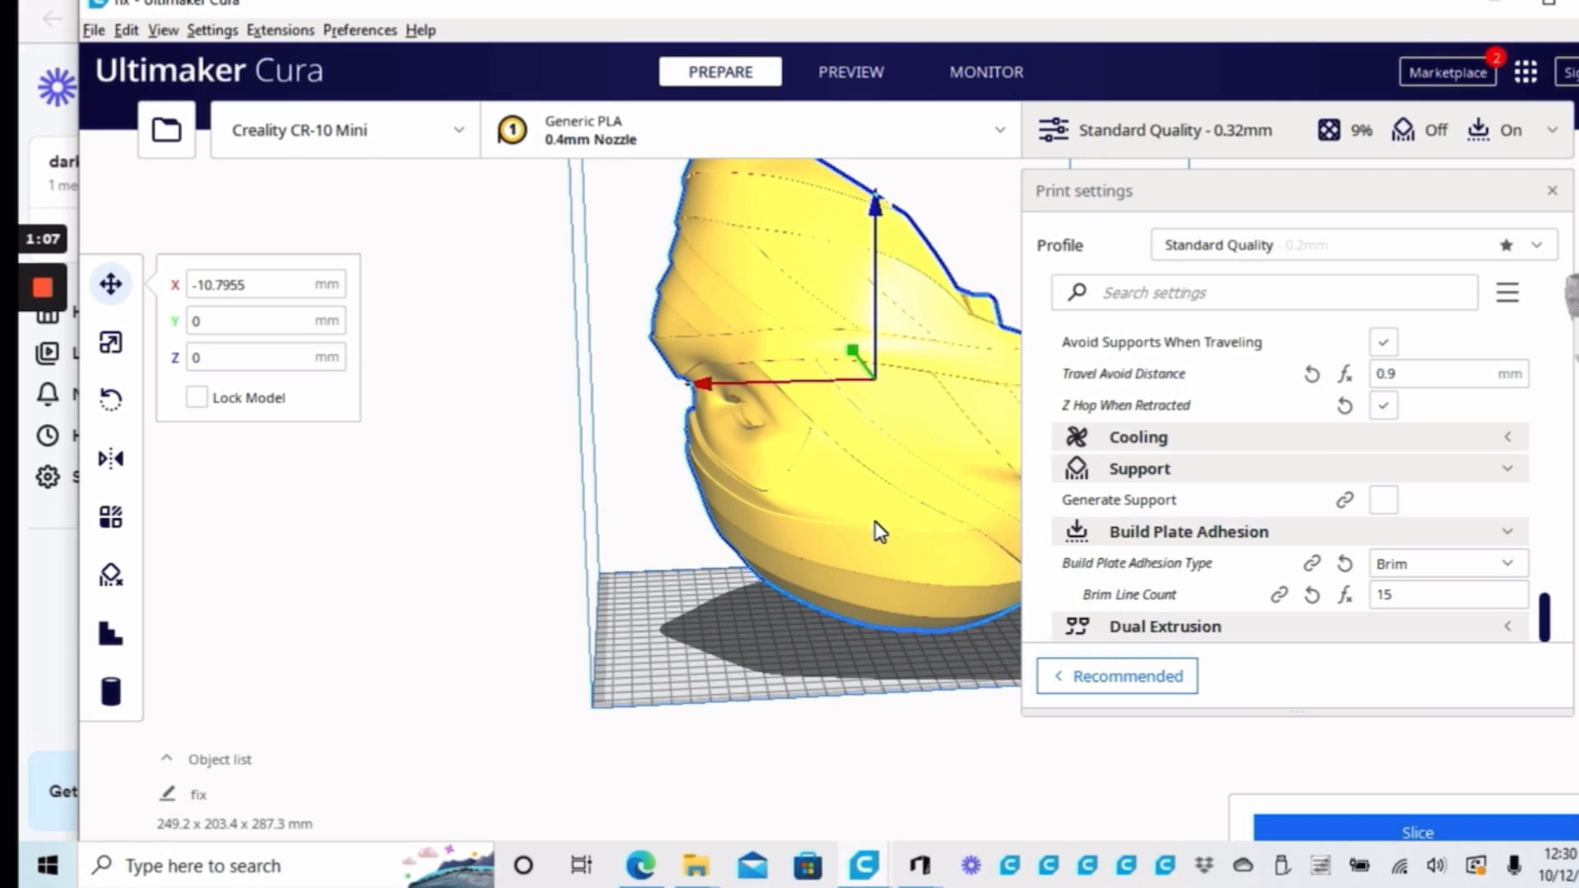
scroll(878, 530, "down", 4)
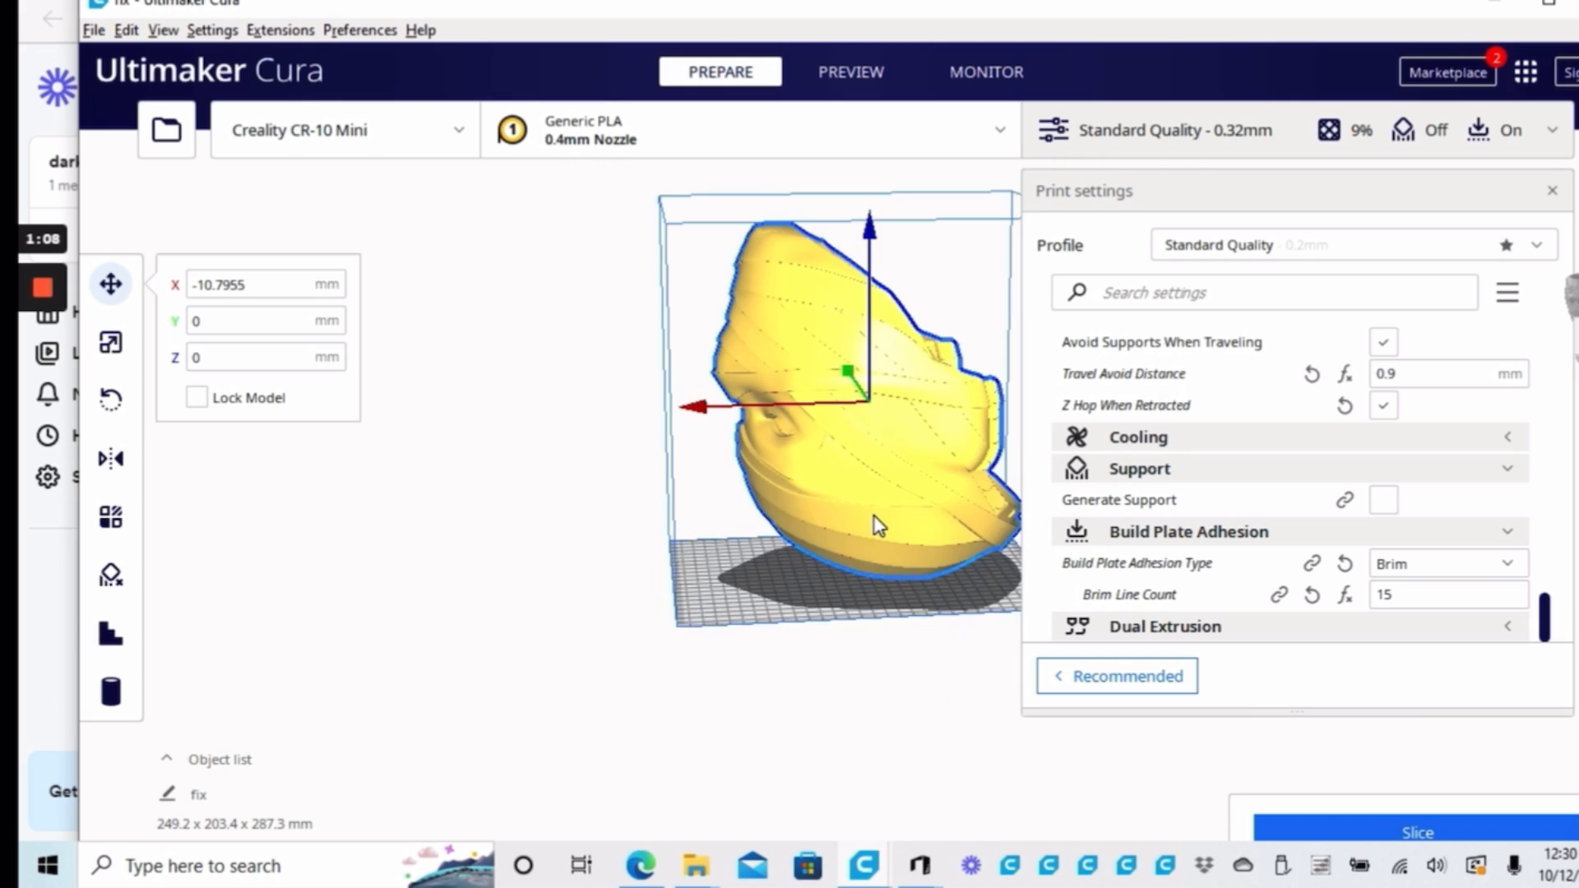
left_click(124, 418)
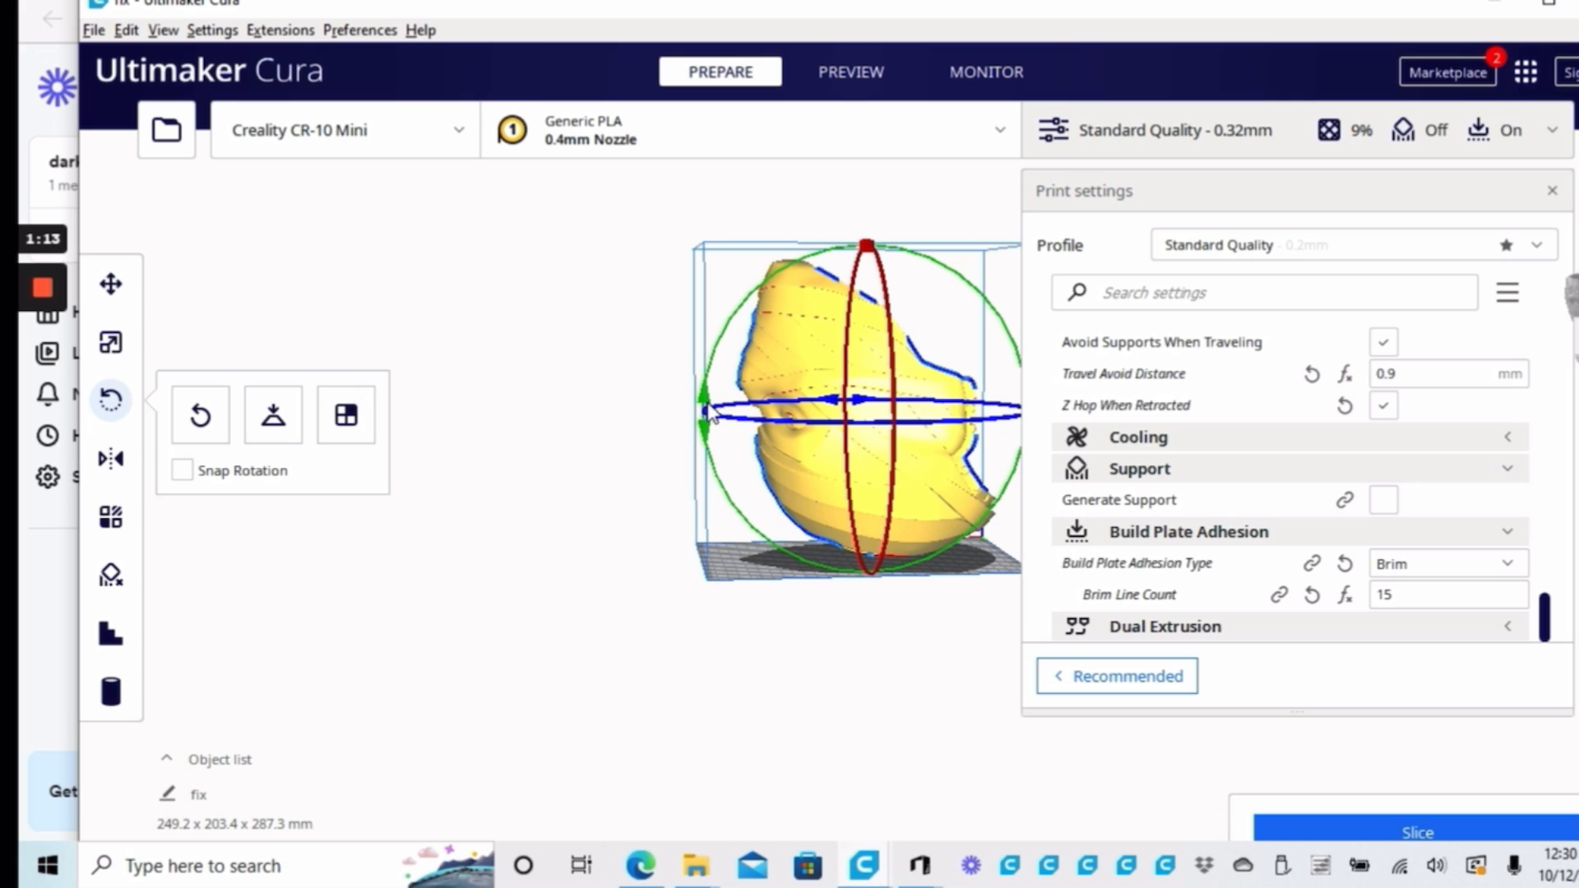
left_click_drag(707, 408, 1128, 425)
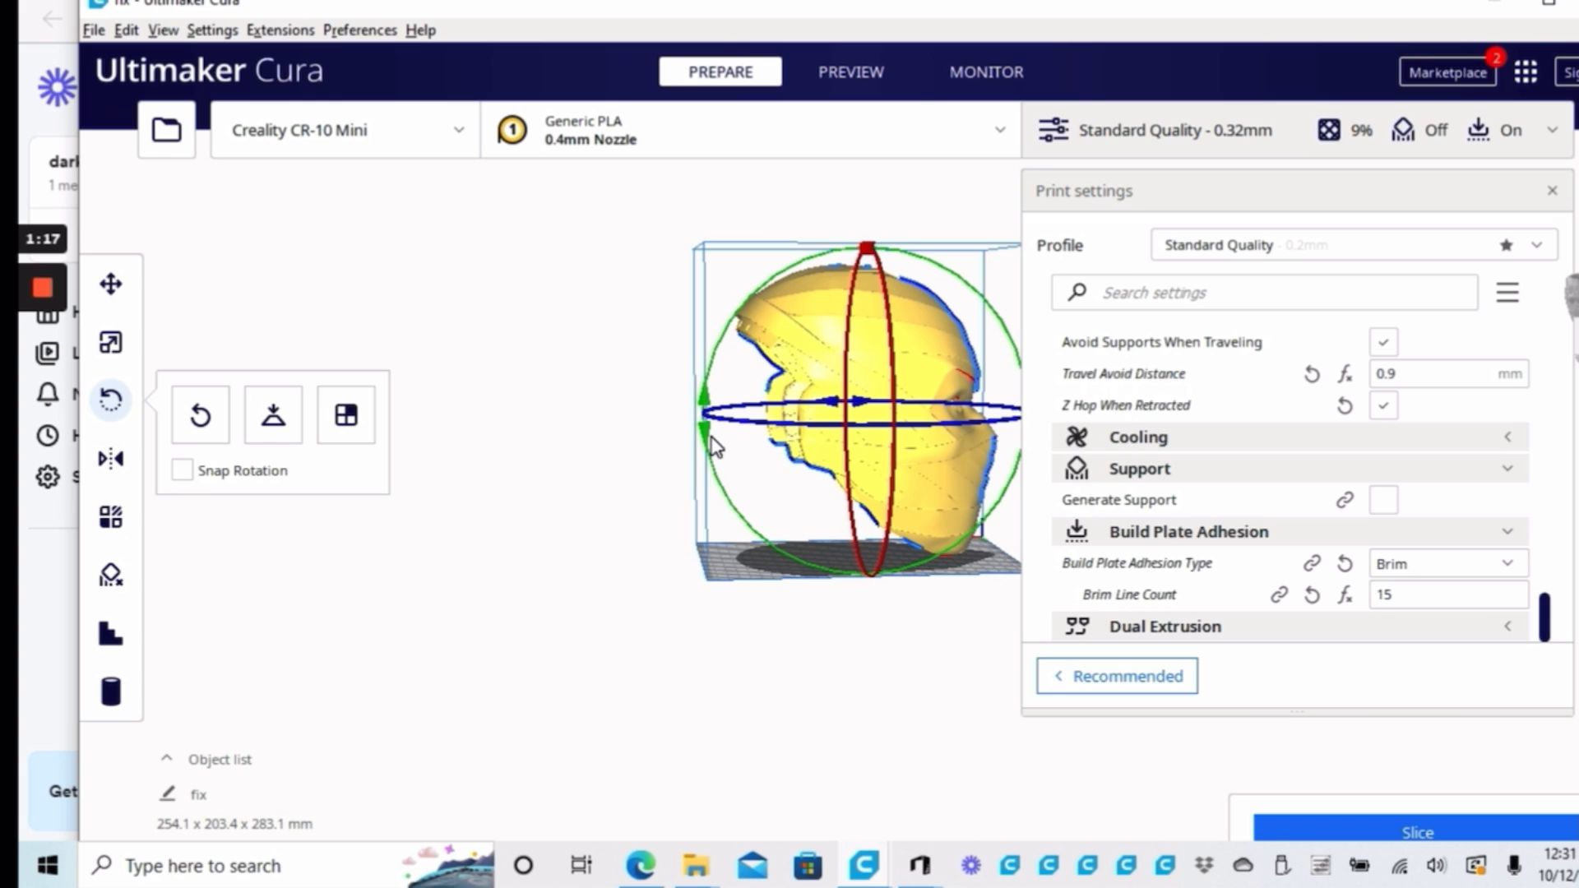
left_click_drag(712, 445, 885, 369)
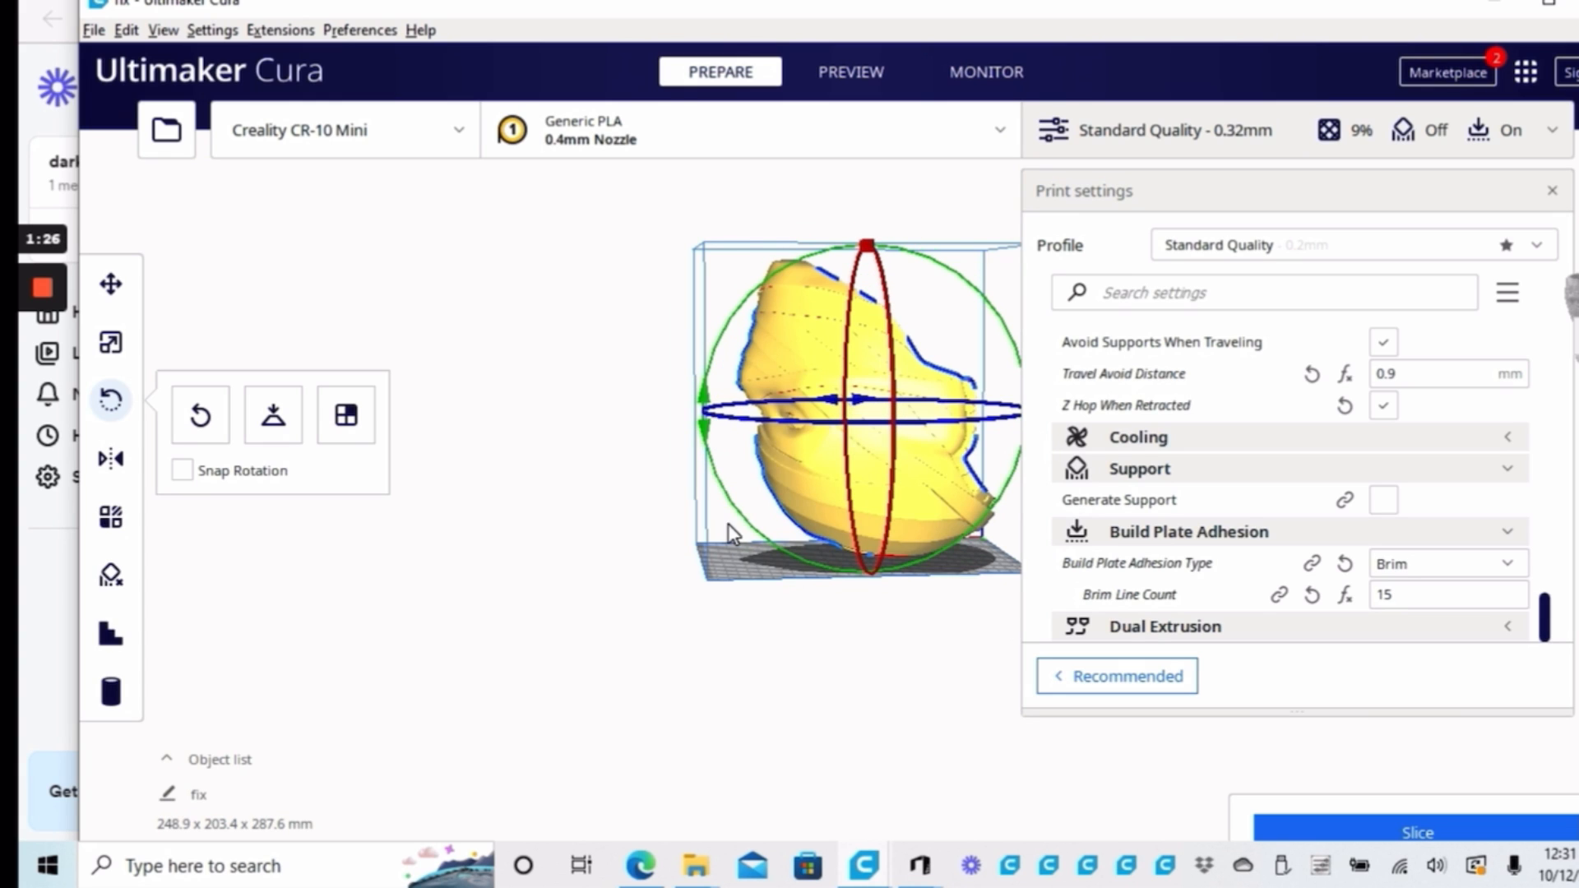
left_click_drag(729, 536, 846, 650)
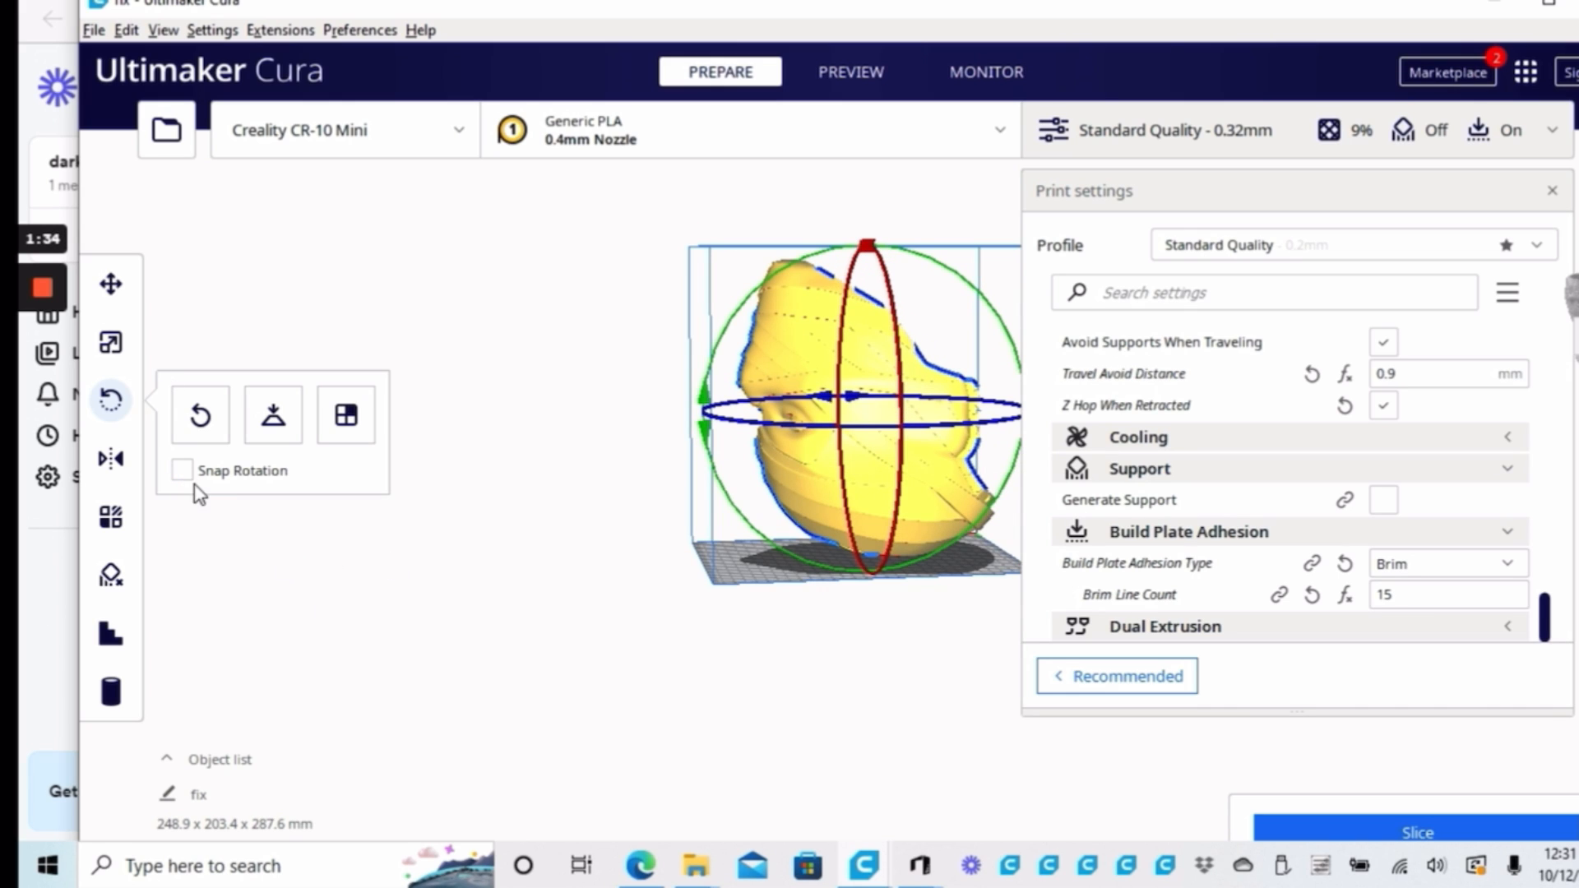
Enable Snap Rotation and try tilting the helmet around the green ring in snapped increments before restoring its orientation
left_click(182, 470)
mouse_move(705, 385)
left_mouse_down()
mouse_move(740, 337)
mouse_move(729, 471)
left_mouse_up()
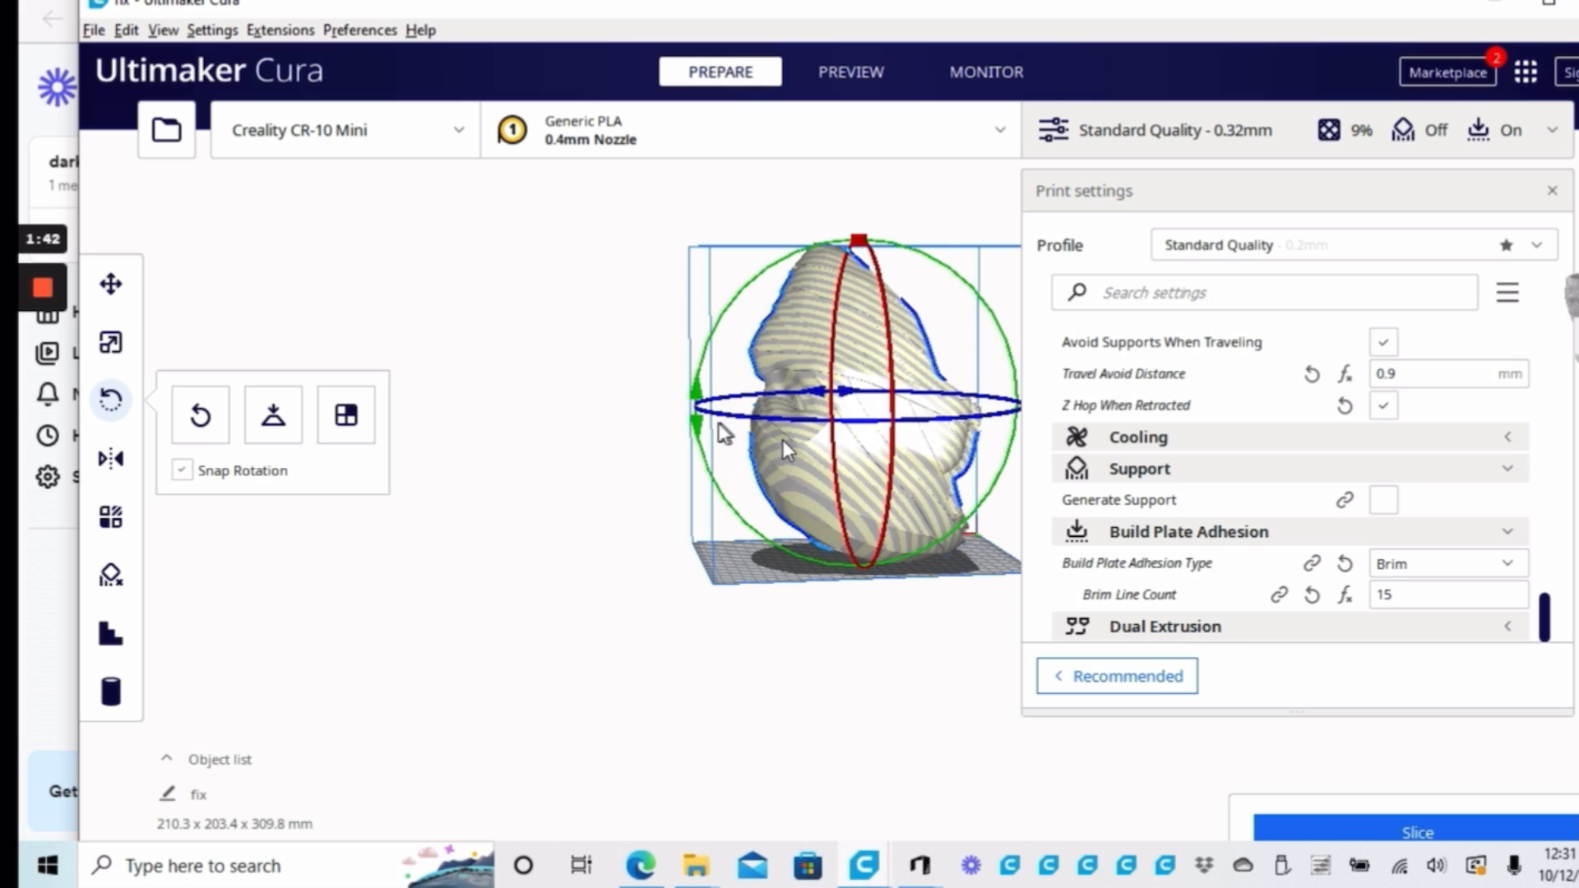
left_click_drag(709, 467, 715, 481)
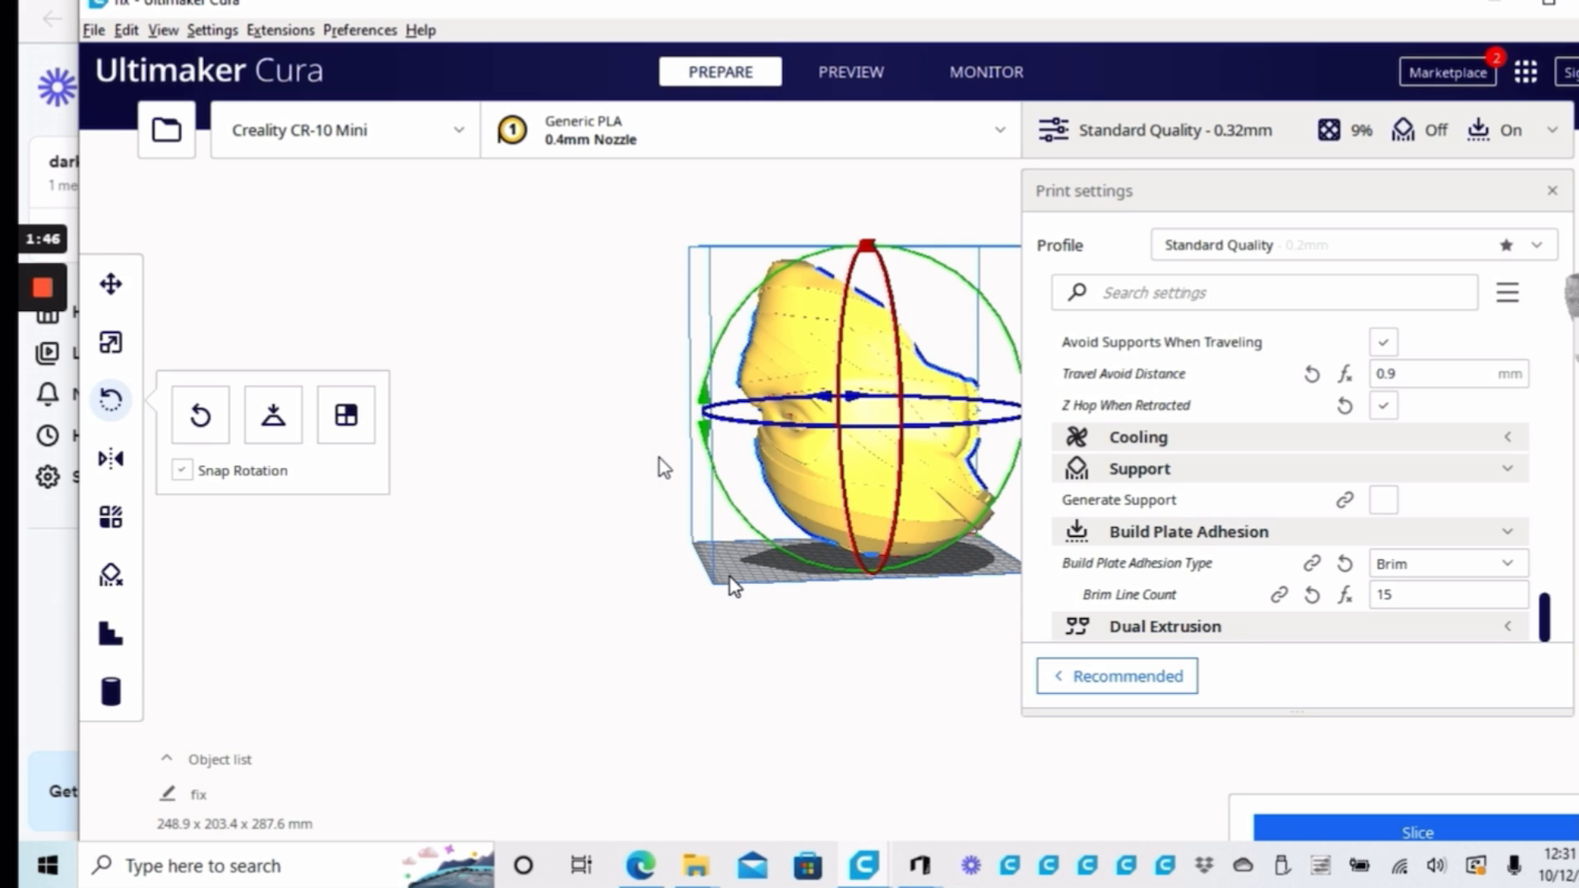
right_click_drag(729, 576, 792, 527)
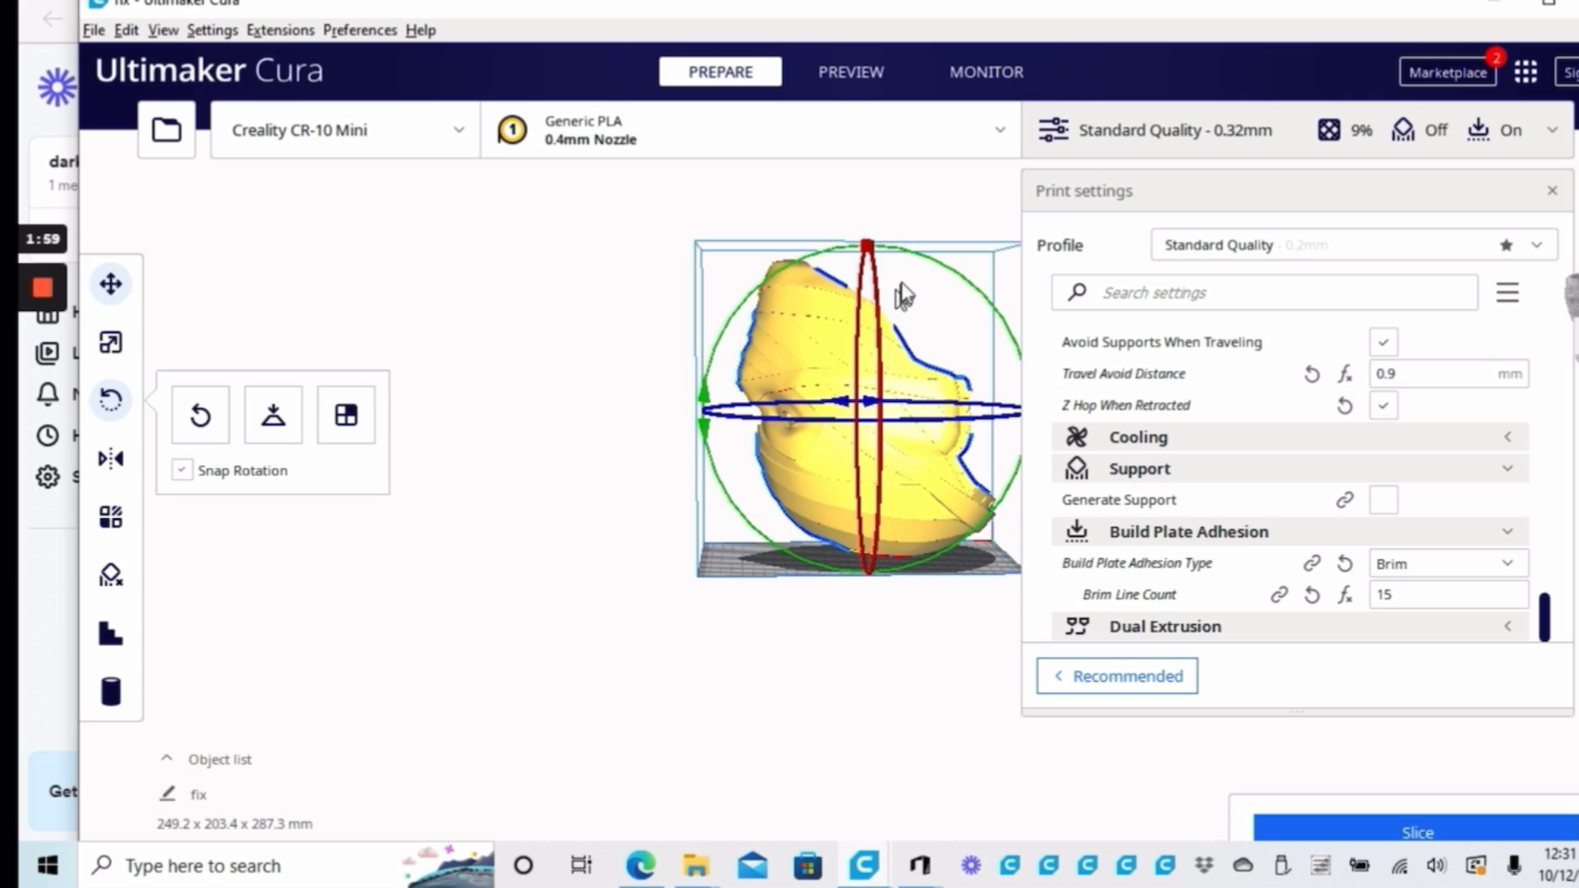
Move the helmet straight down through the build plate to about Z -173 mm so only its upper part remains above
key("t")
left_click_drag(869, 241, 857, 419)
scroll(856, 694, "up", 5)
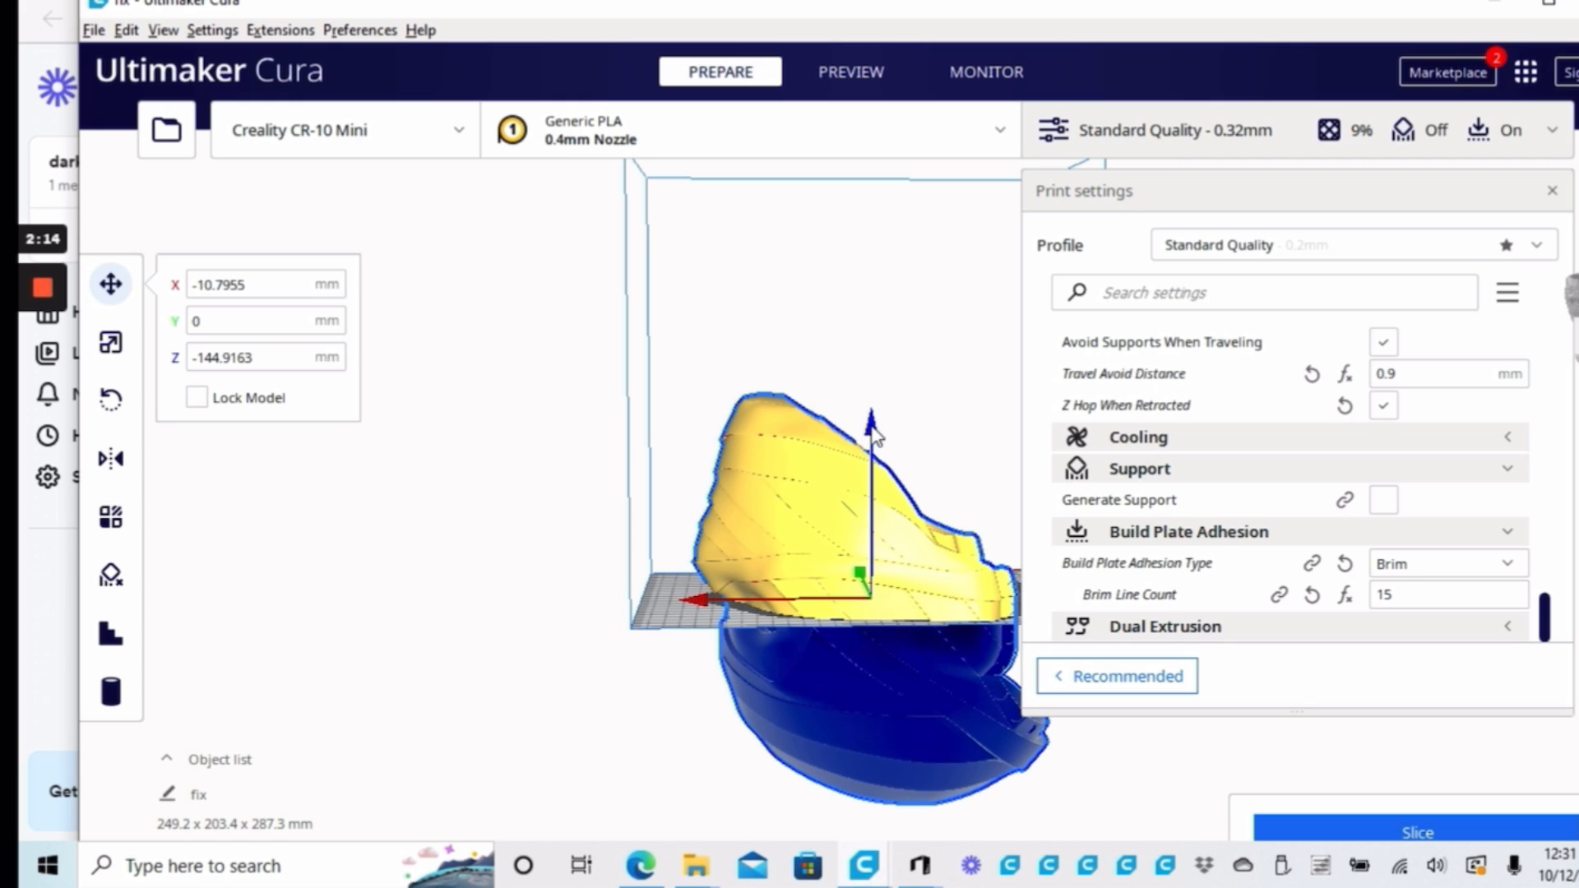
left_click_drag(873, 440, 887, 481)
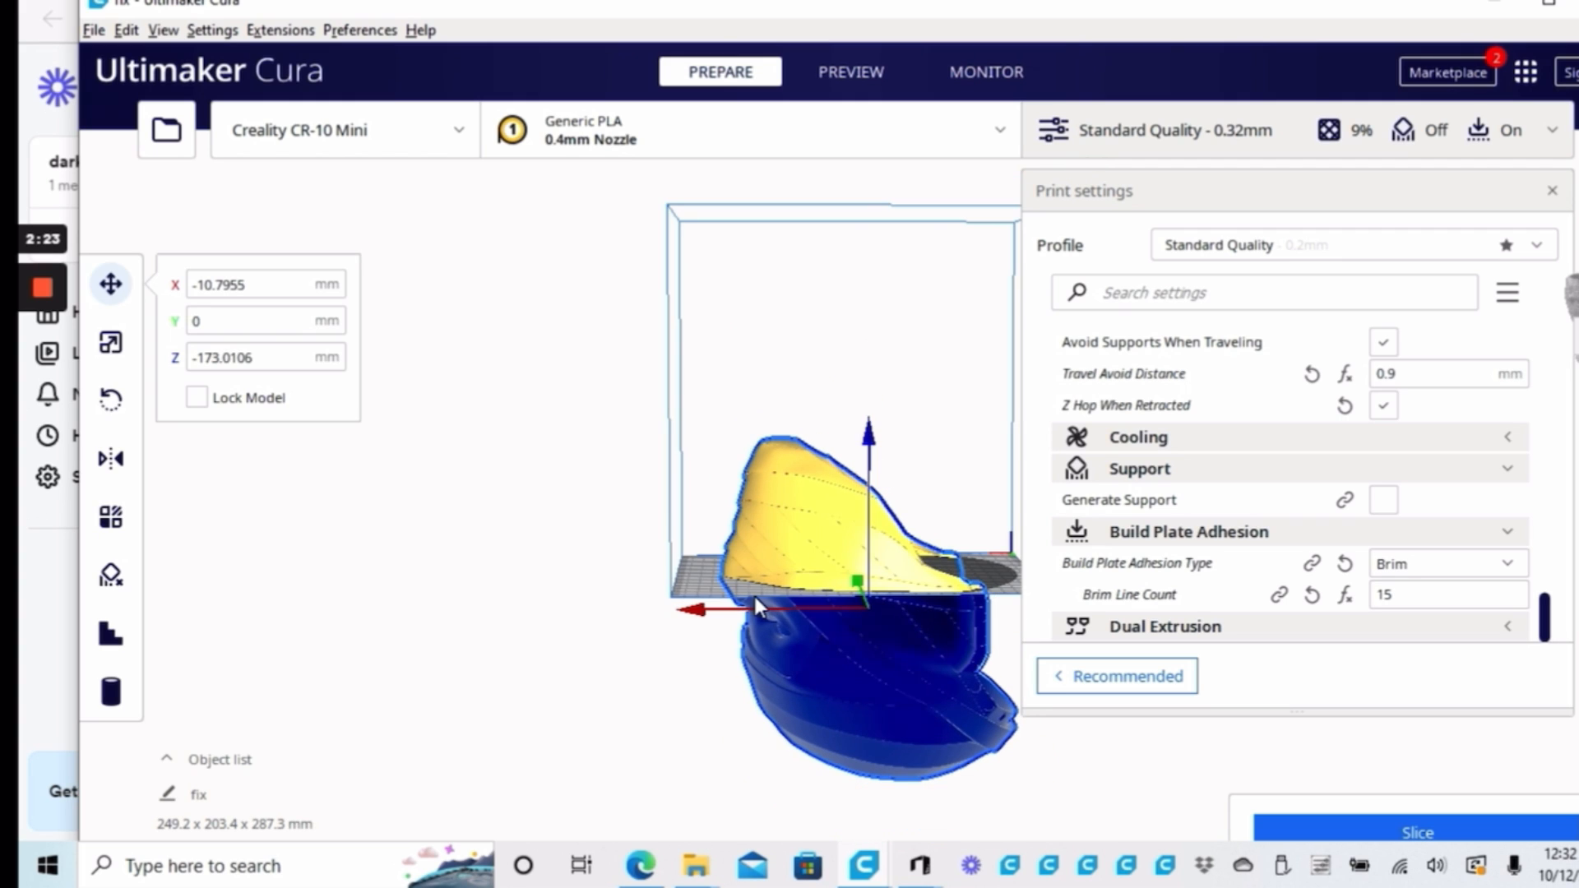
Bring up the Quality print settings and slice the helmet in its sunken position
right_click_drag(712, 590, 1236, 589)
left_click_drag(1544, 625, 1555, 344)
scroll(898, 469, "down", 3)
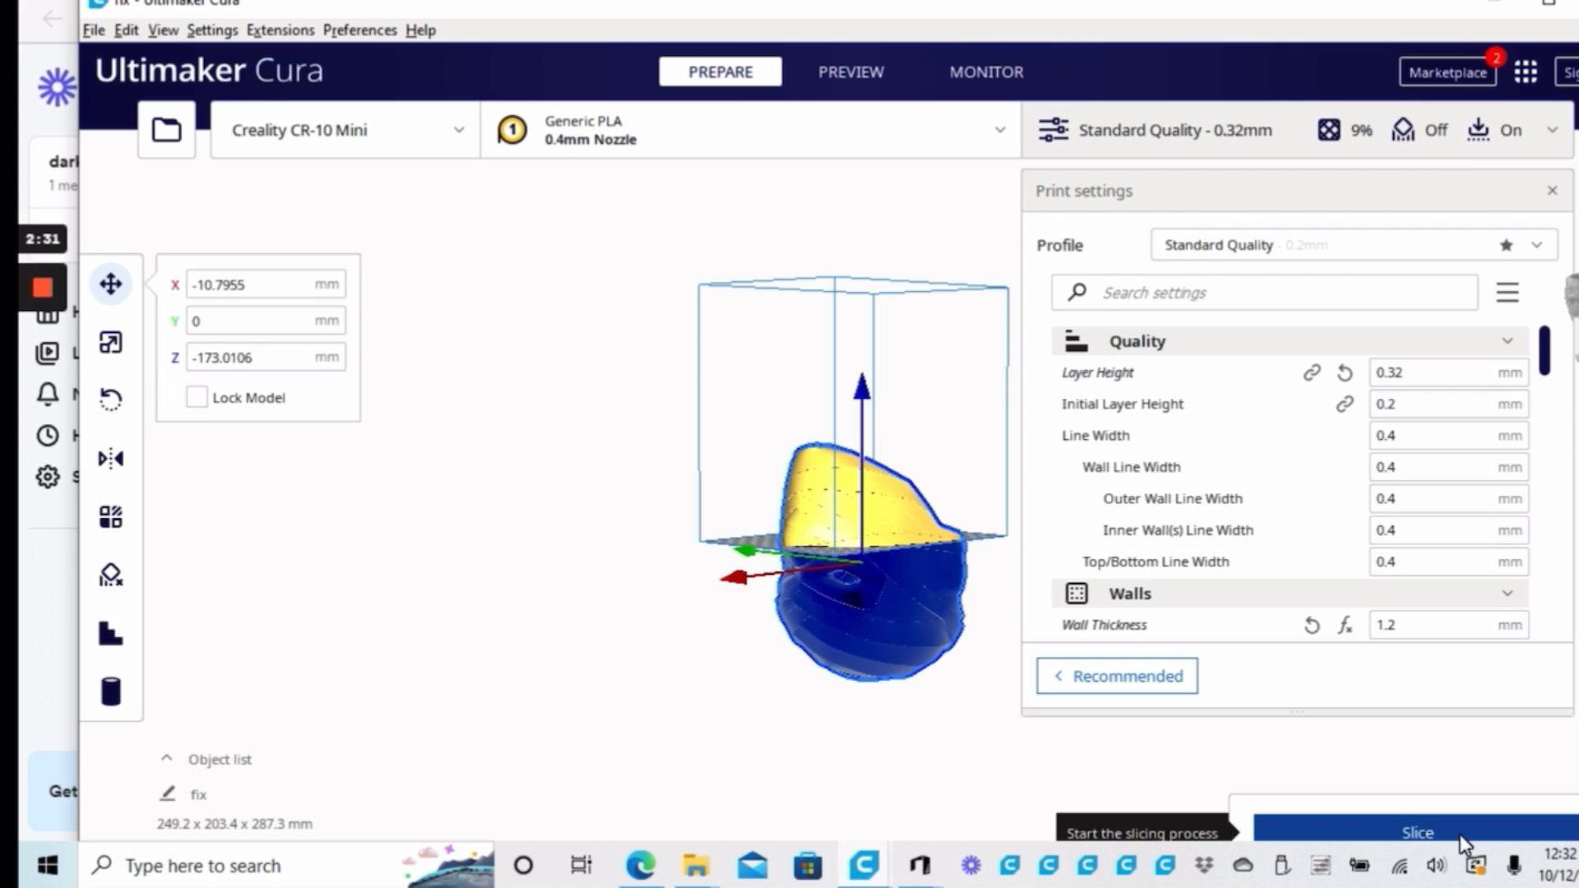
left_click(1464, 839)
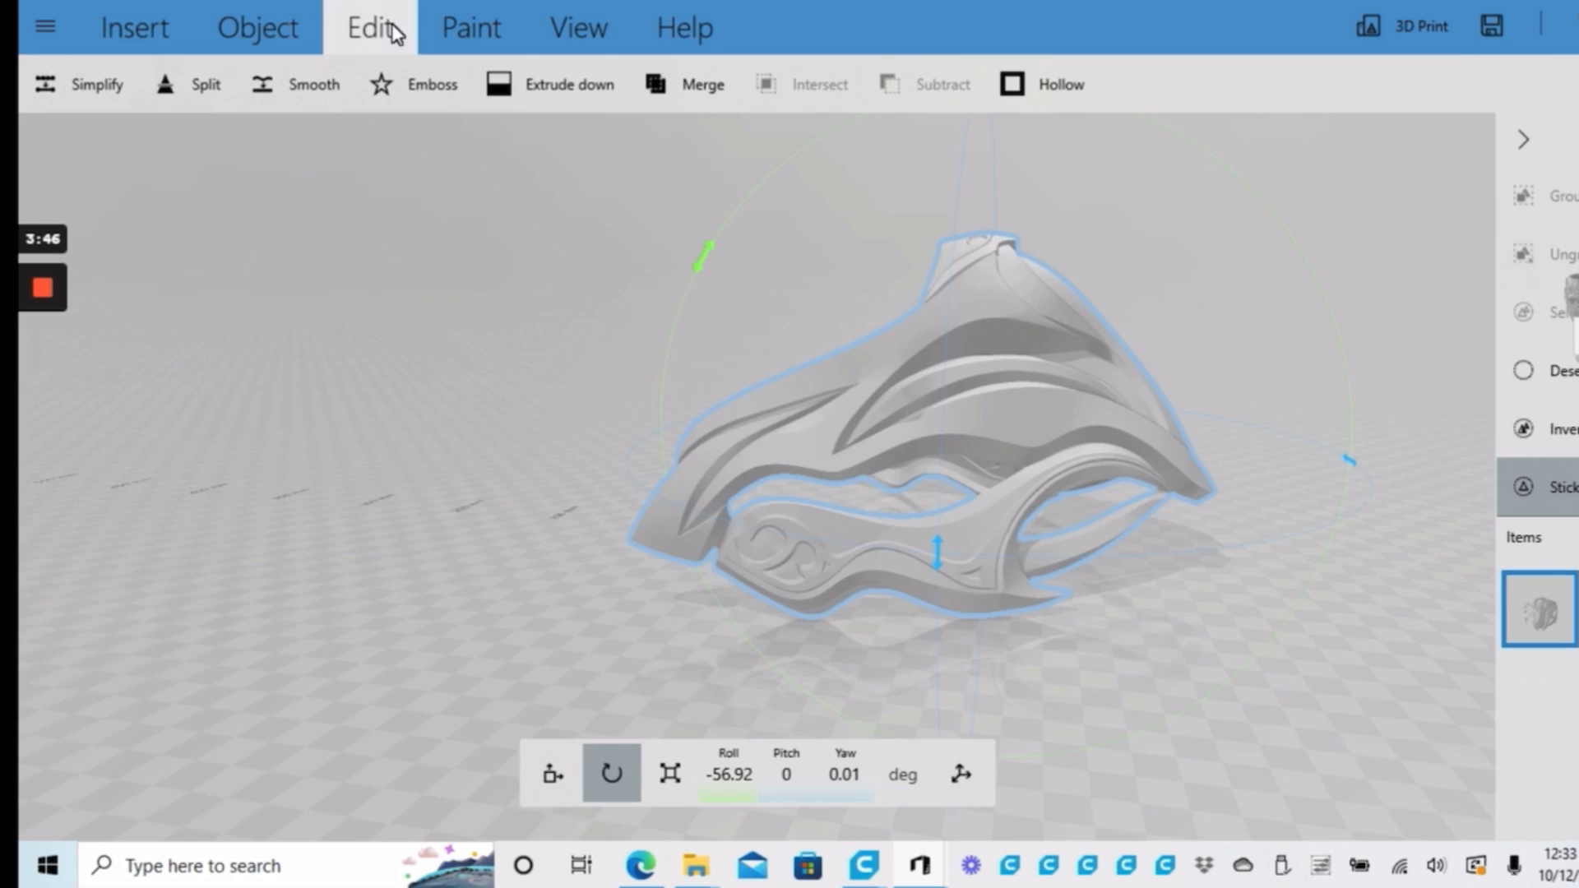
In 3D Builder, split the tilted mask along a horizontal plane lowered slightly below its default height, keeping only the top
left_click(380, 29)
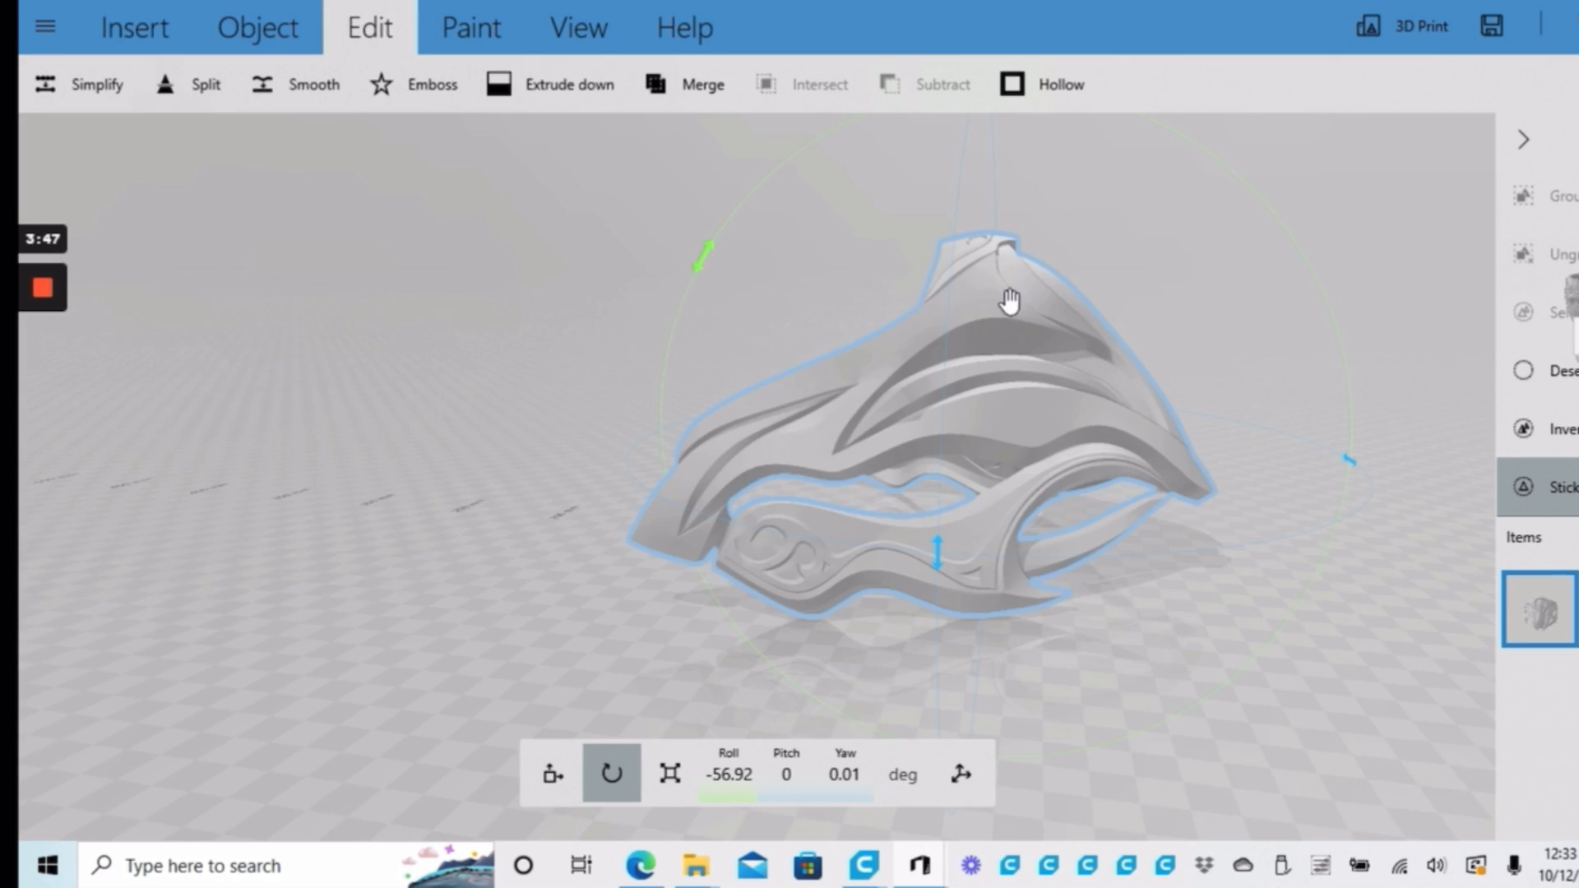
left_click(204, 85)
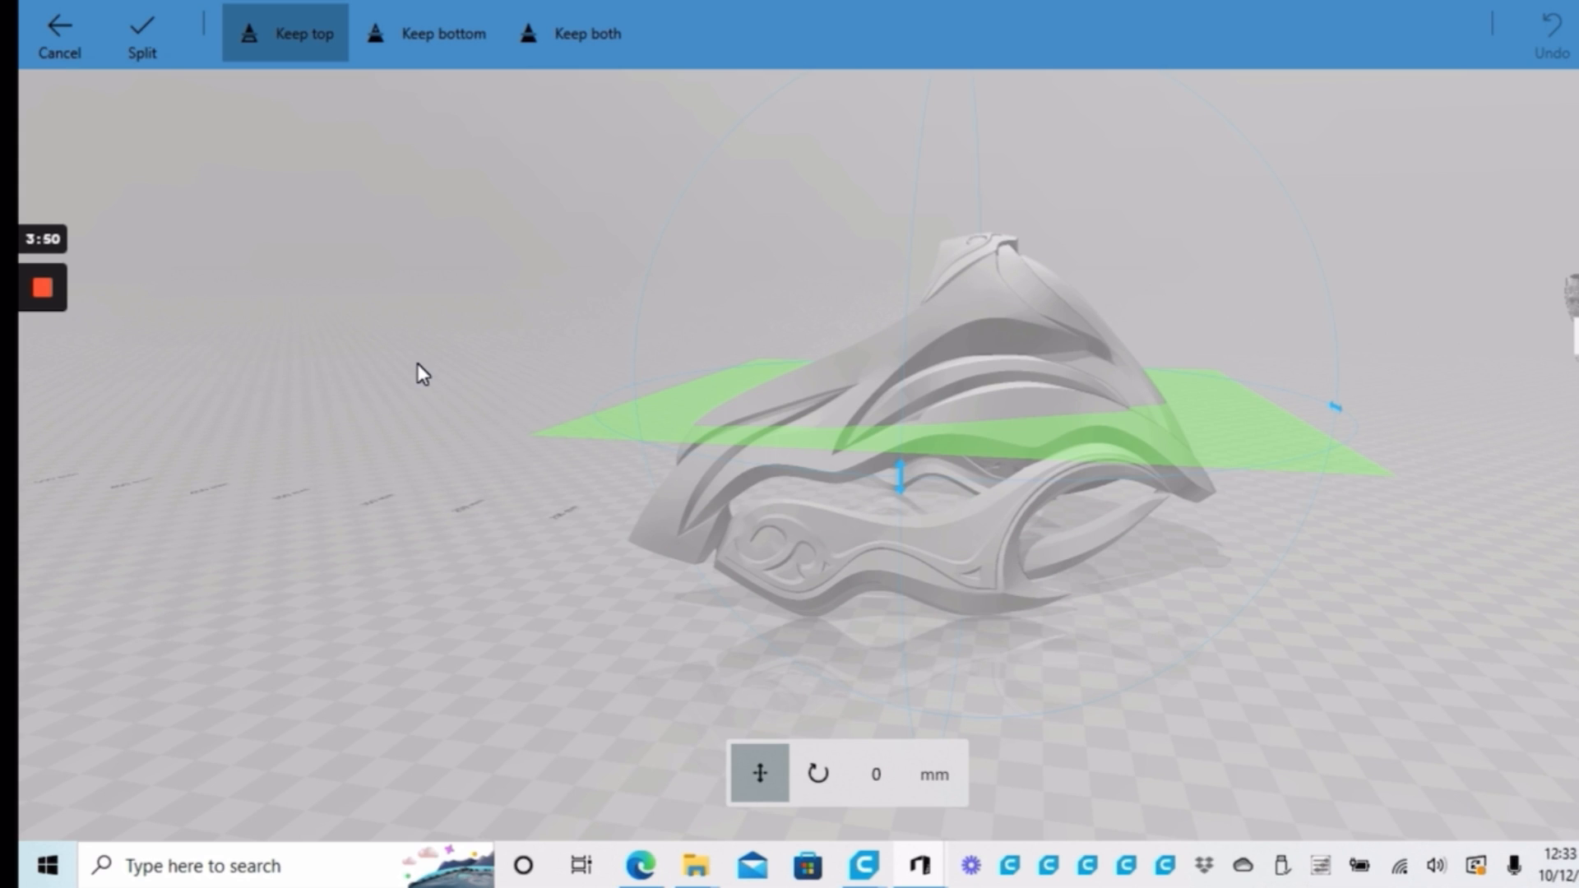
left_click(581, 34)
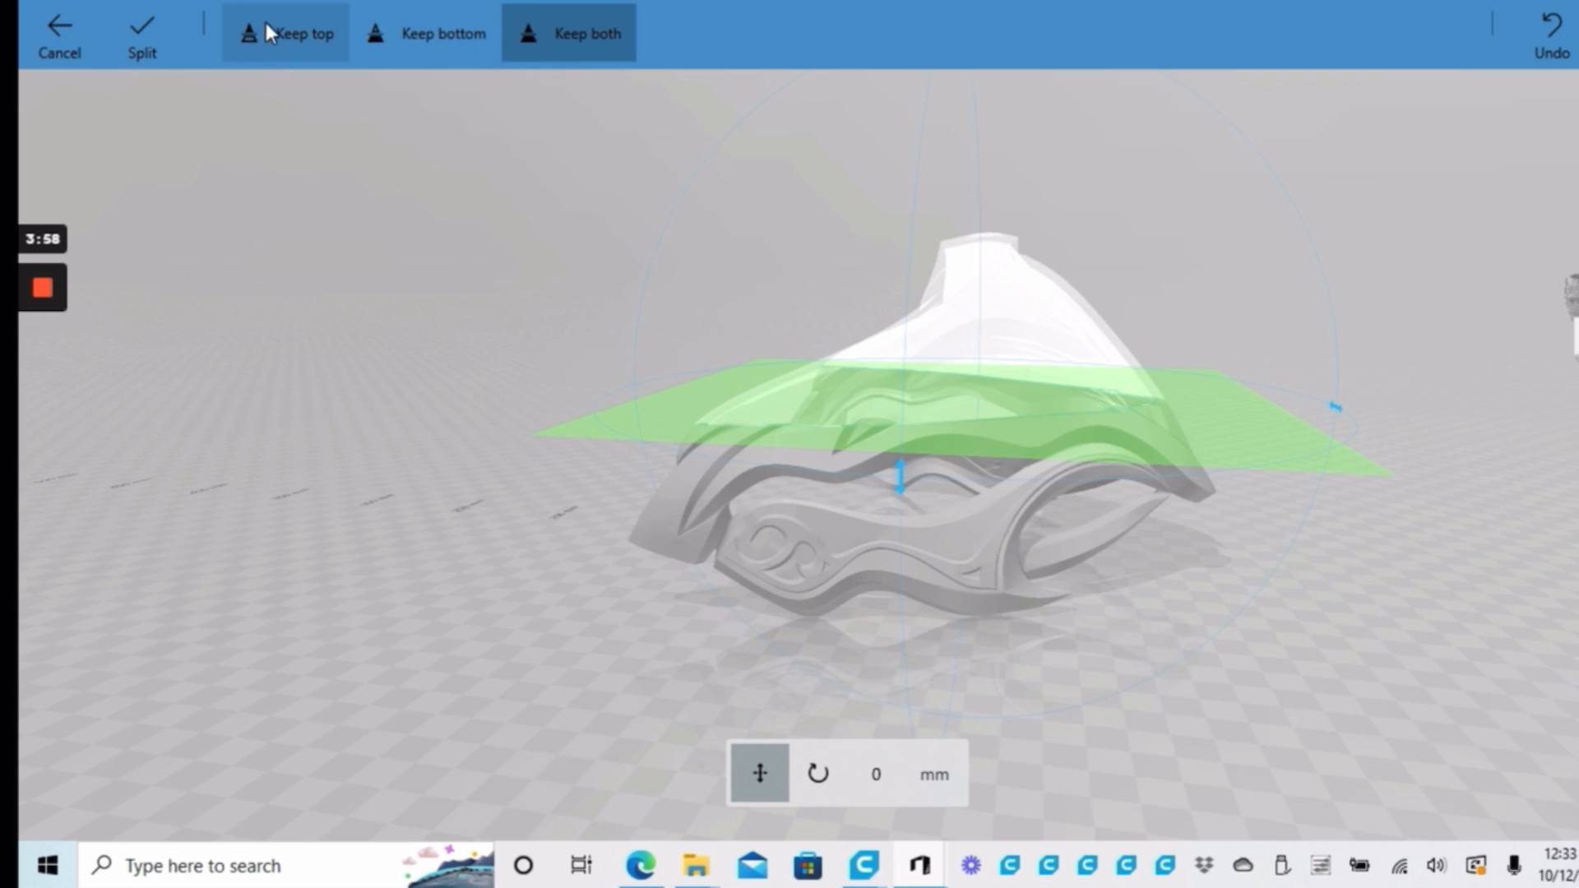
left_click(295, 35)
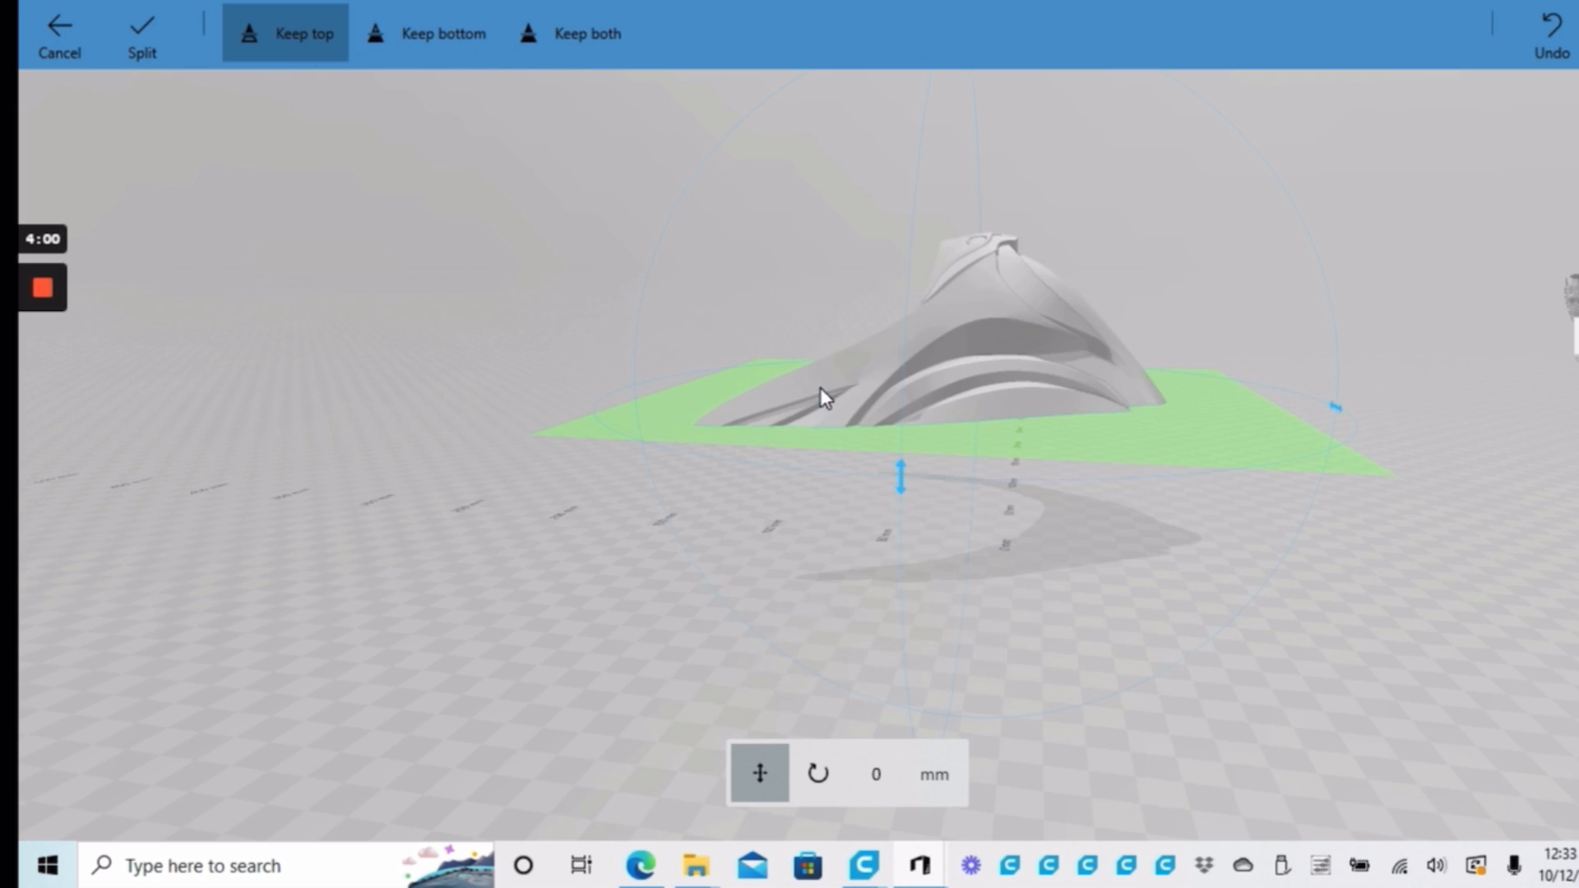
mouse_move(1221, 433)
left_mouse_down()
mouse_move(1230, 478)
mouse_move(1229, 457)
left_mouse_up()
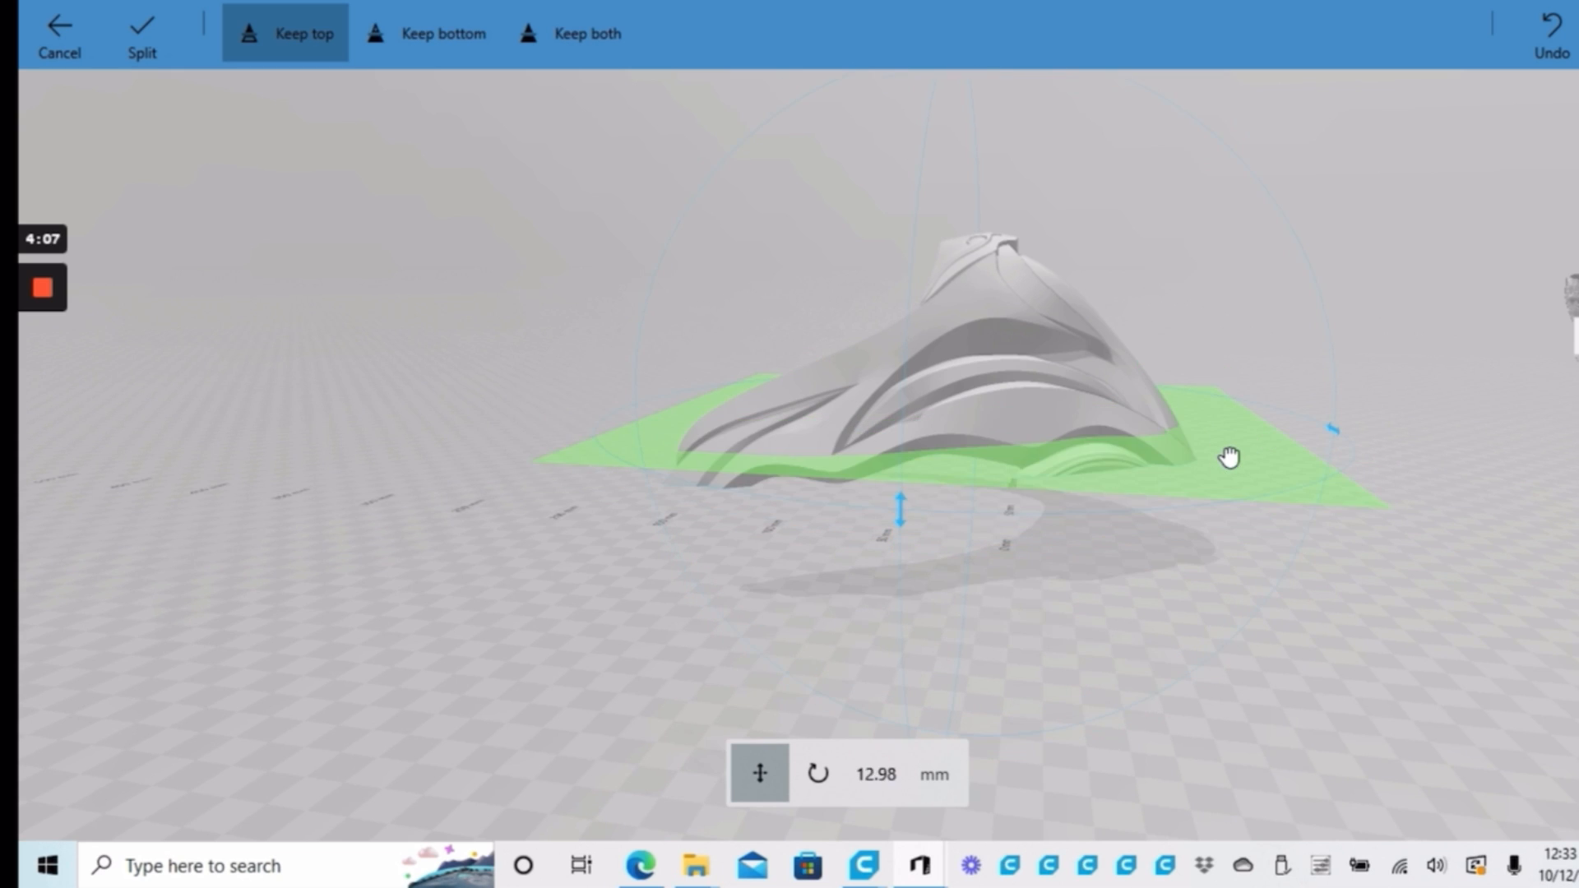
left_click_drag(1230, 457, 1229, 483)
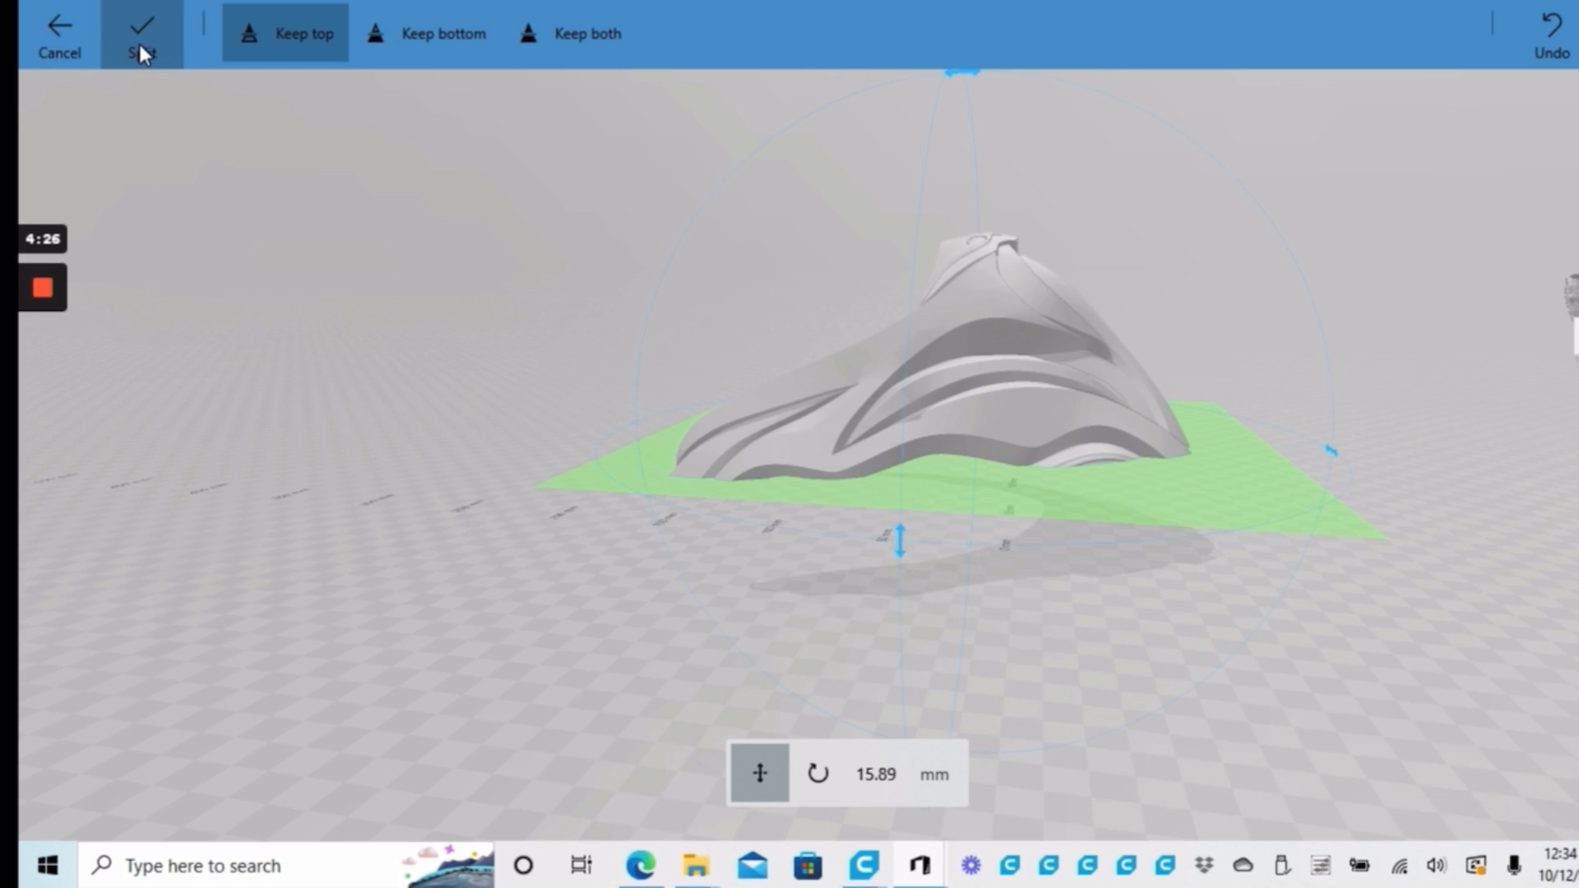
left_click(140, 44)
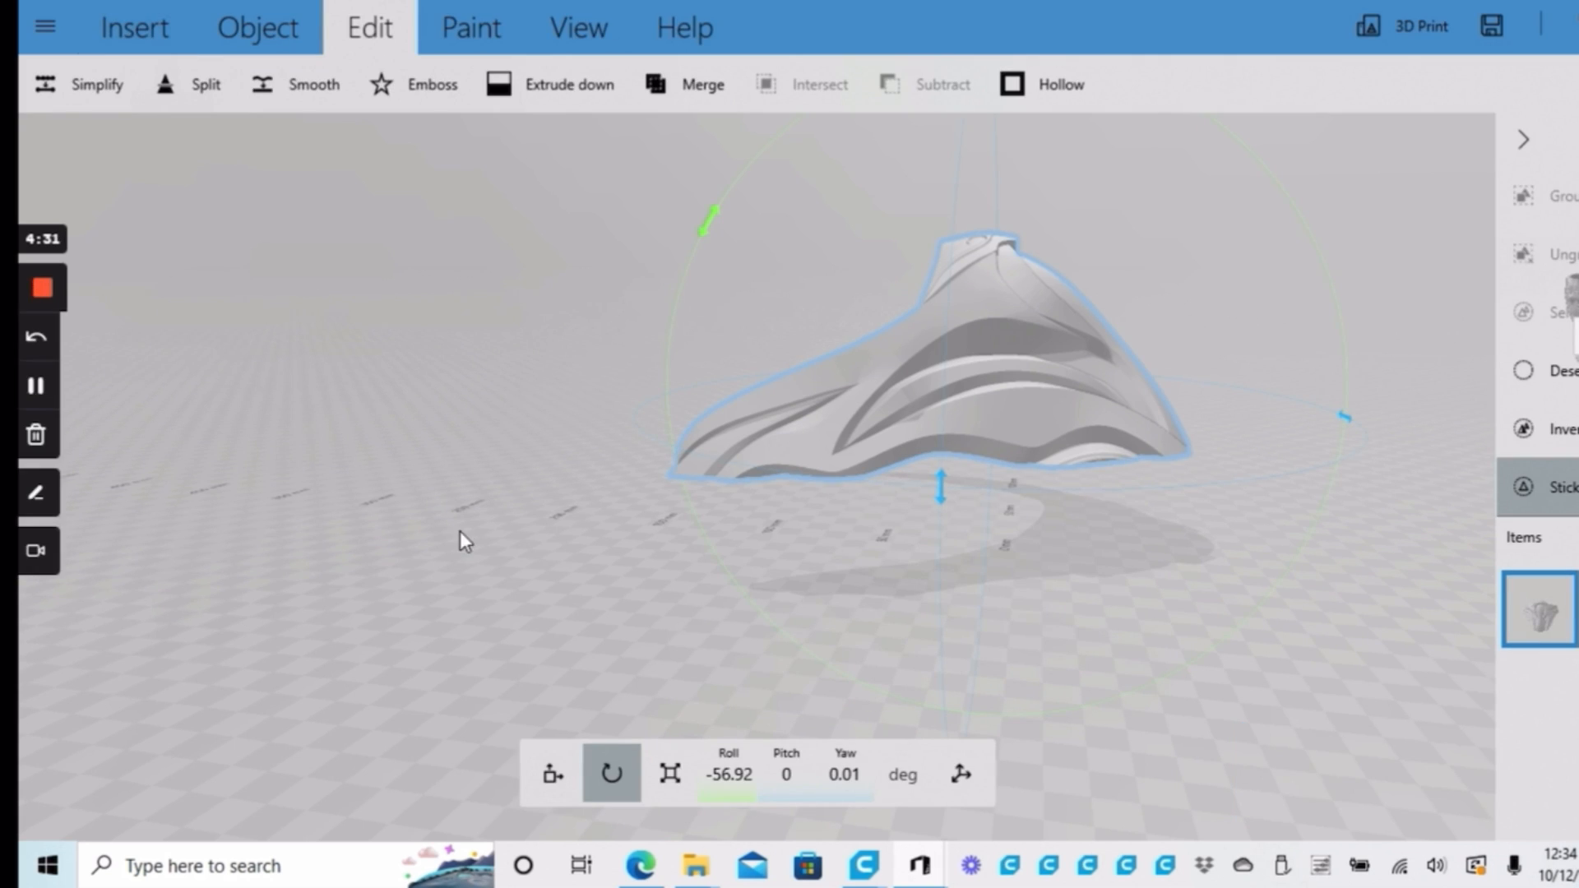
Settle the remaining top part of the mask flat onto the ground and bring up the file saving options
left_click_drag(1113, 596, 811, 606)
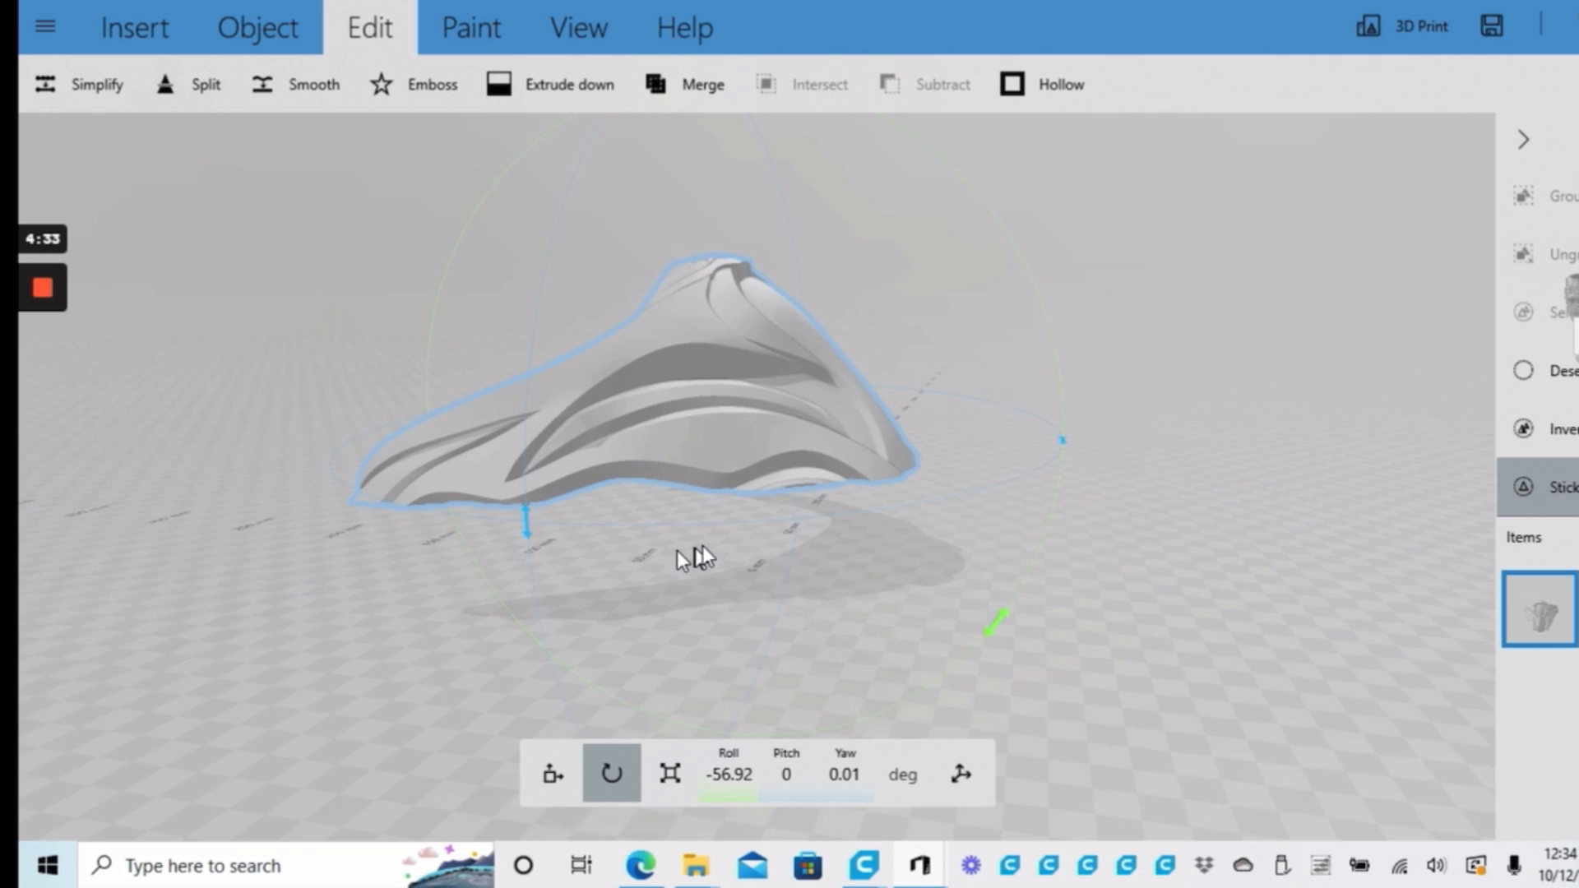
left_click_drag(678, 551, 617, 563)
left_click(617, 563)
left_click(642, 338)
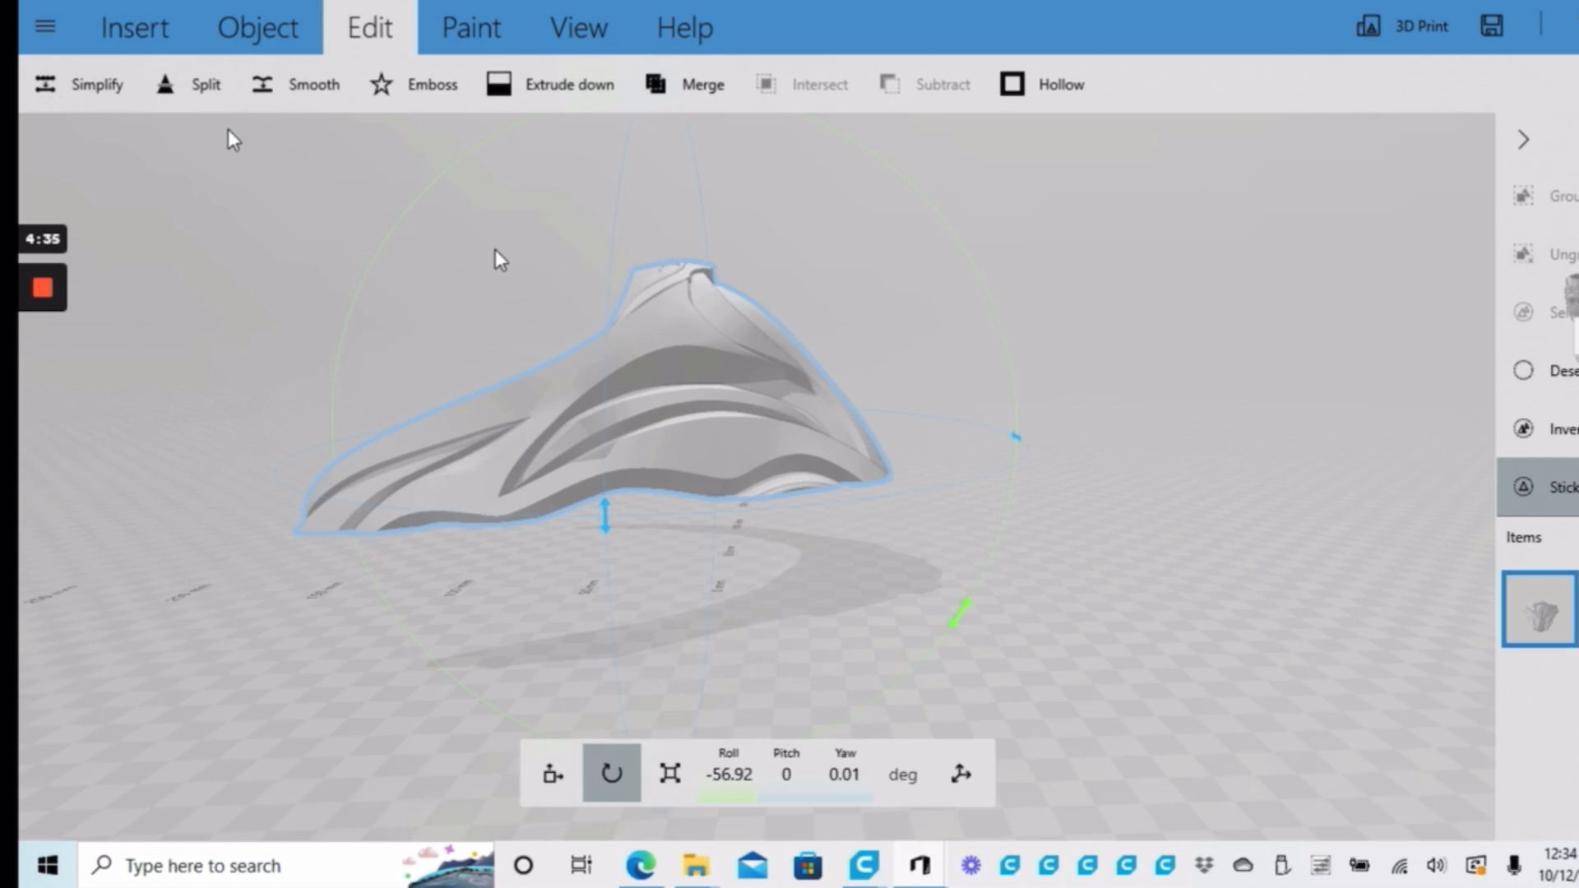
left_click(297, 31)
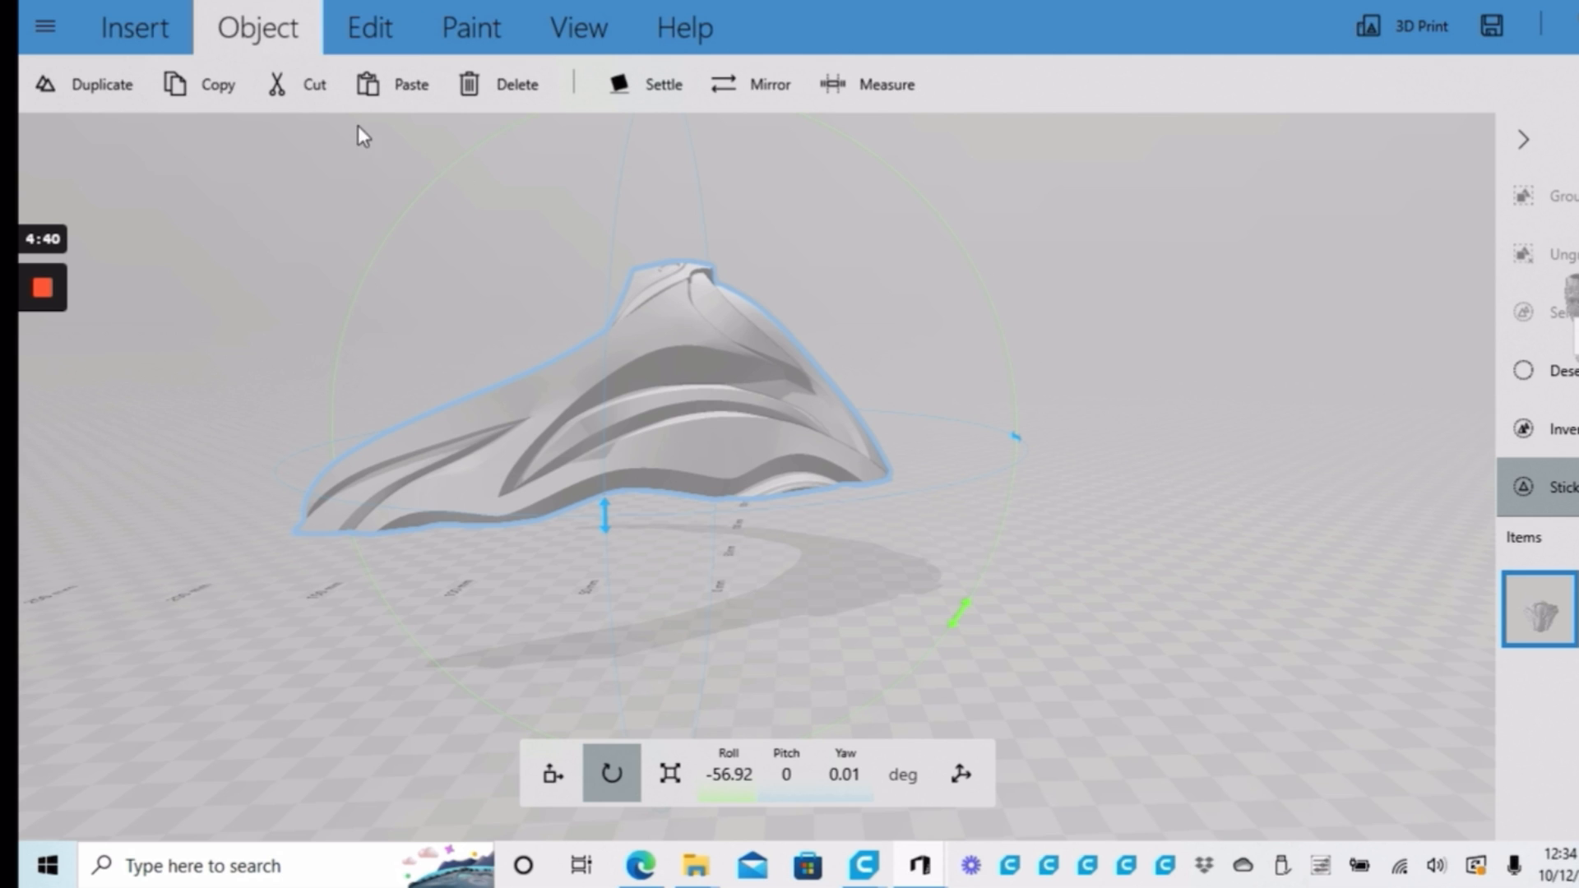
left_click(654, 84)
right_click_drag(708, 629, 903, 545)
left_click_drag(903, 545, 658, 557)
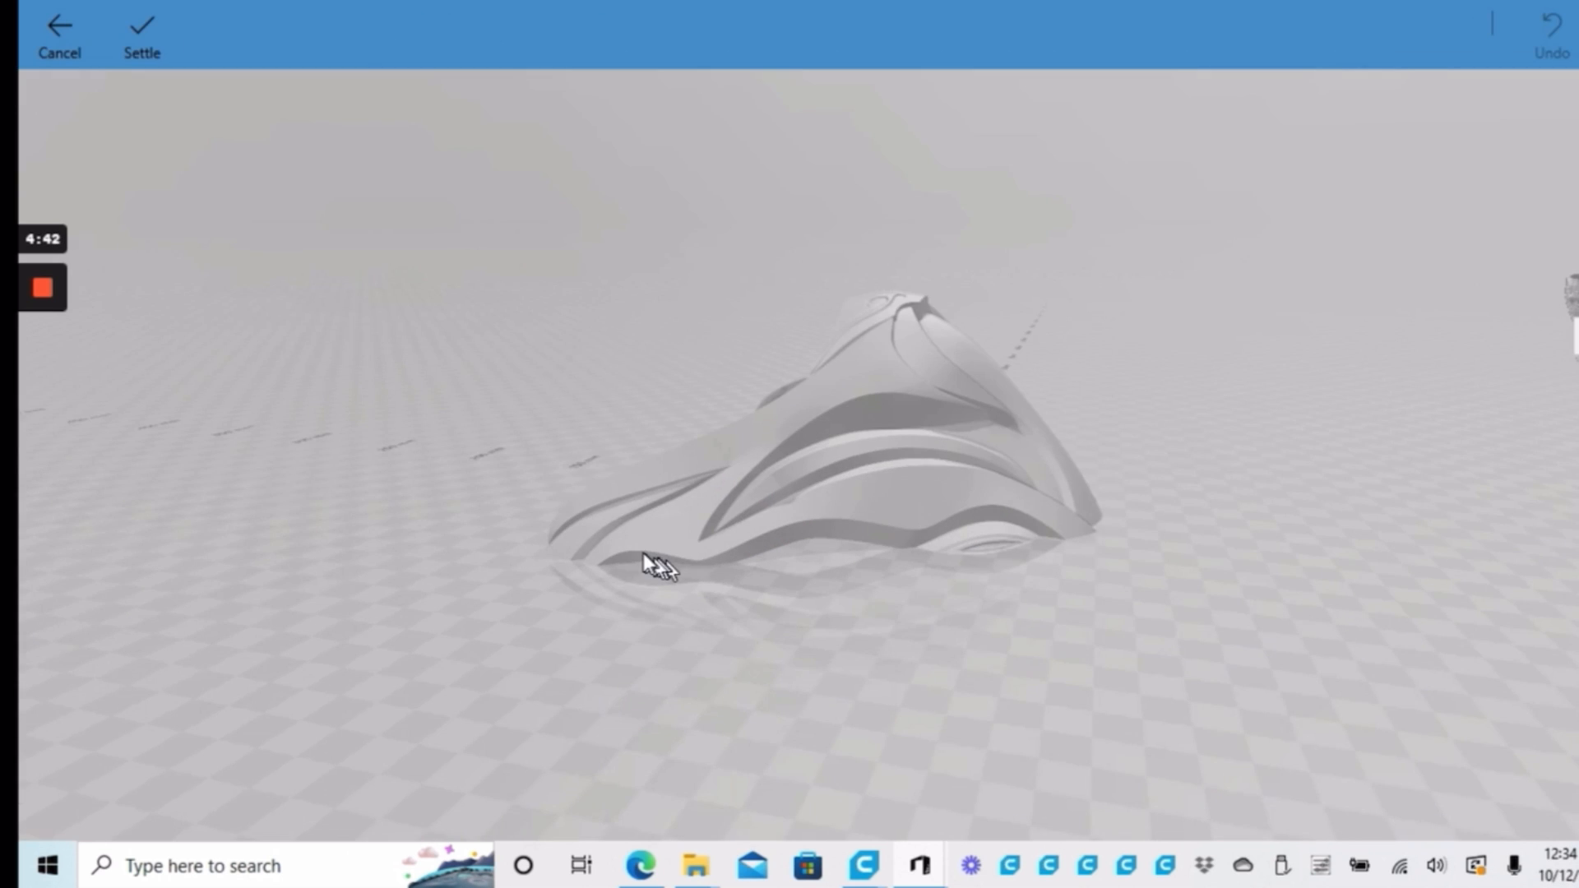
left_click(136, 29)
left_click(69, 25)
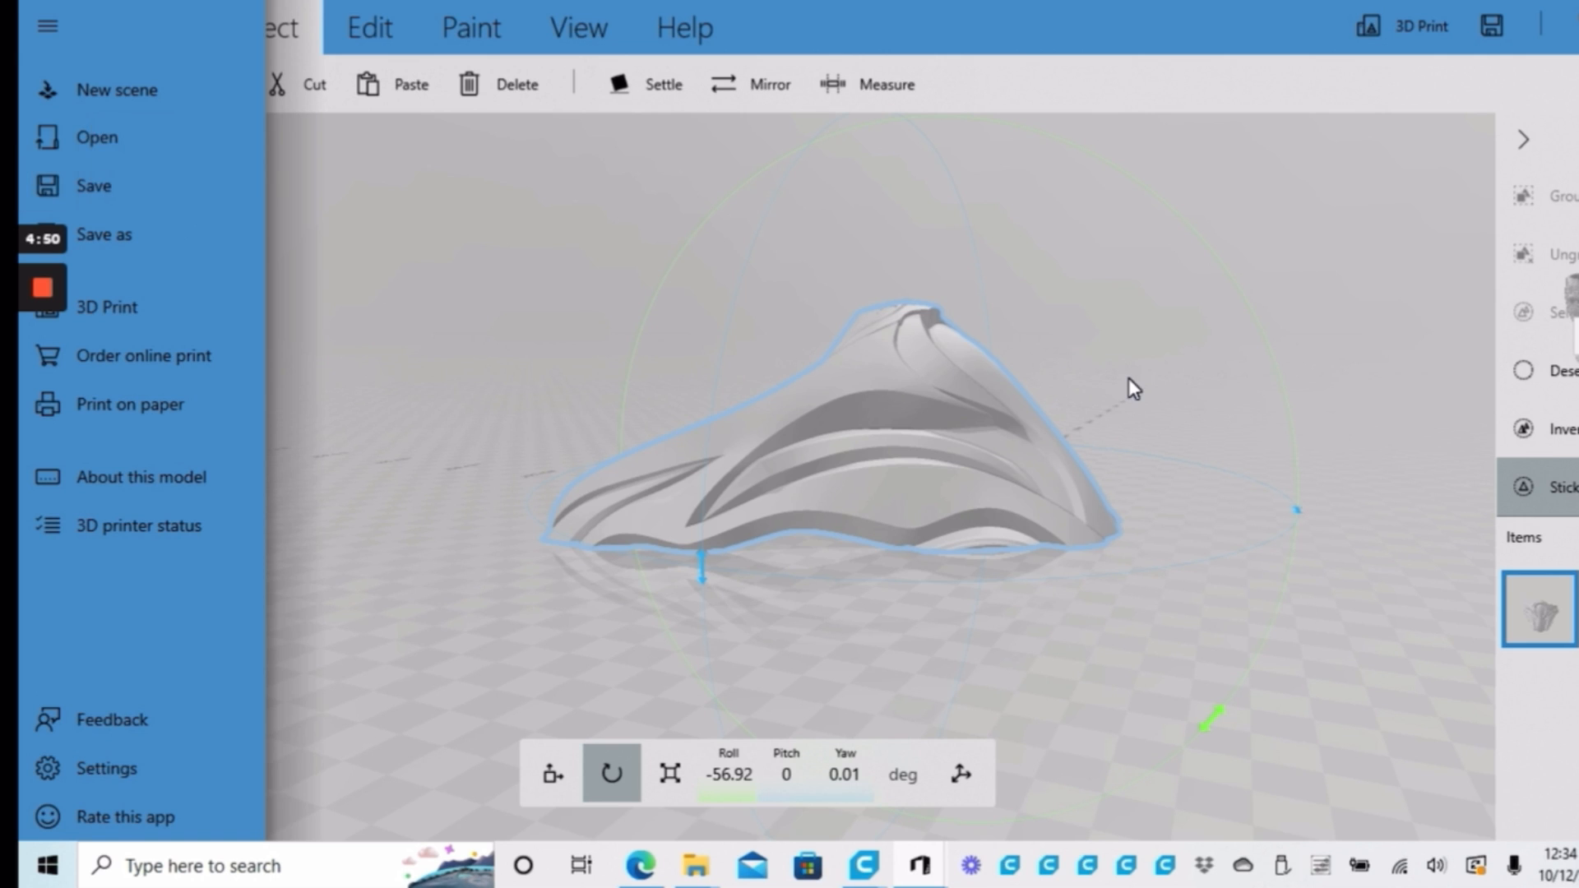
left_click(1132, 384)
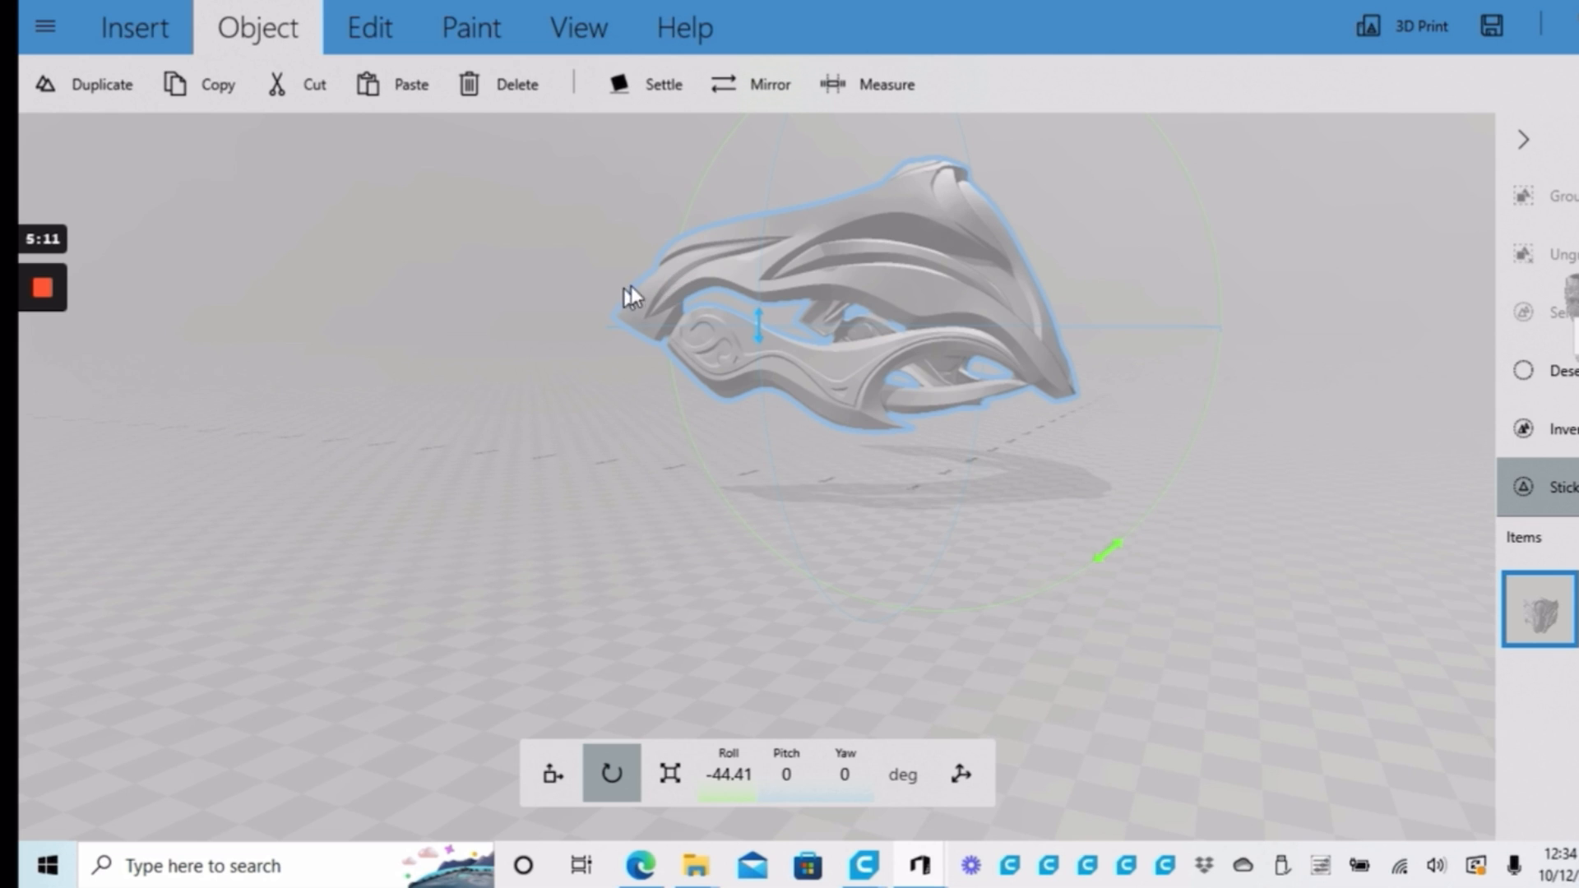
scroll(795, 341, "down", 2)
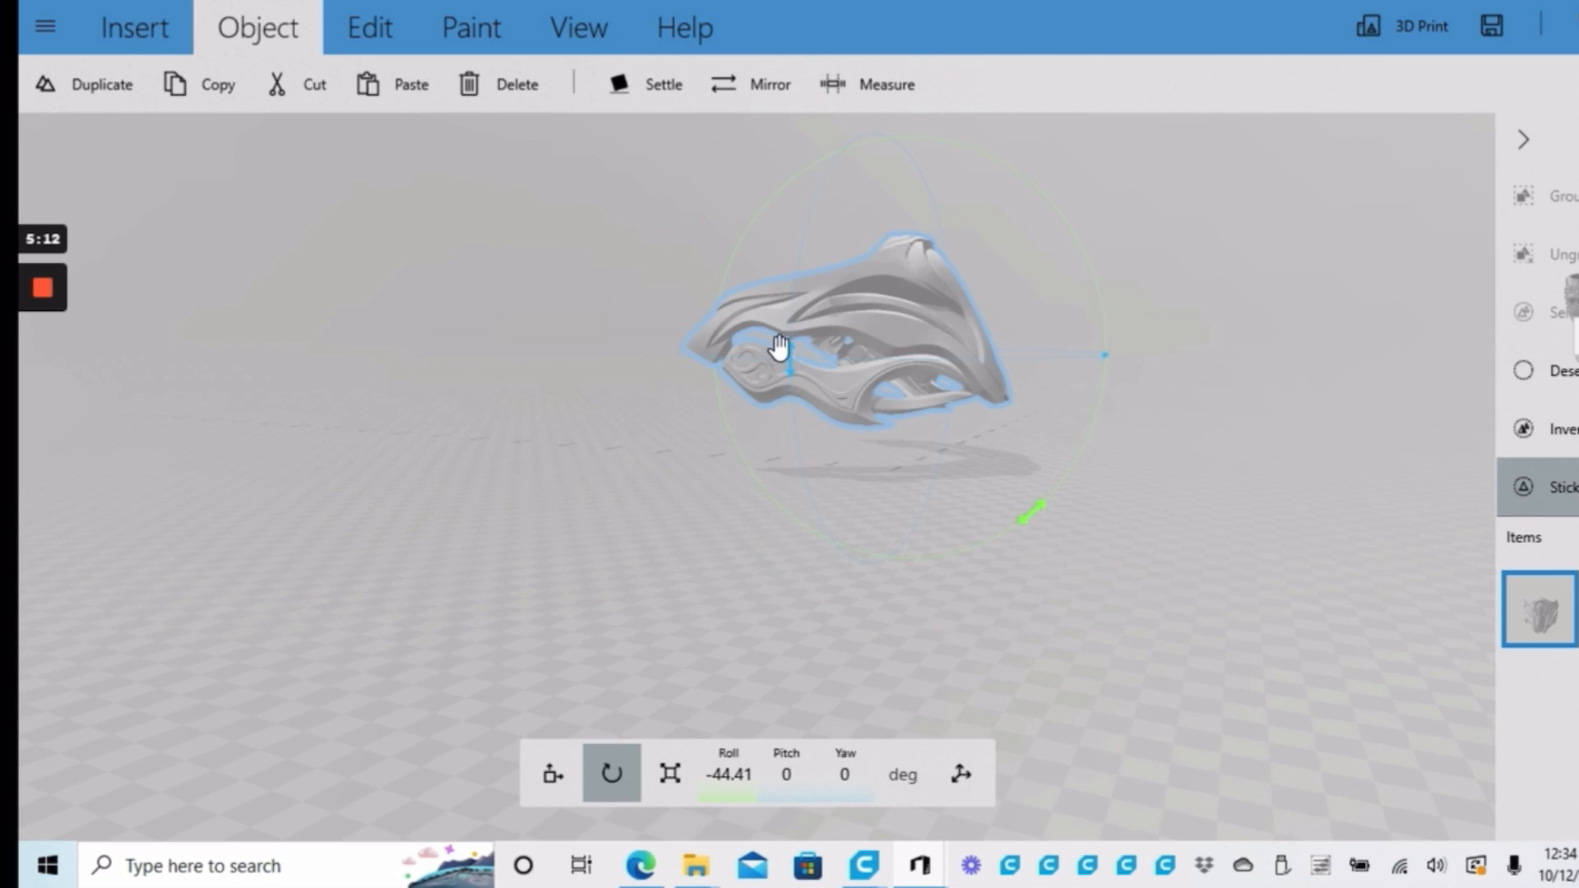
scroll(782, 348, "up", 2)
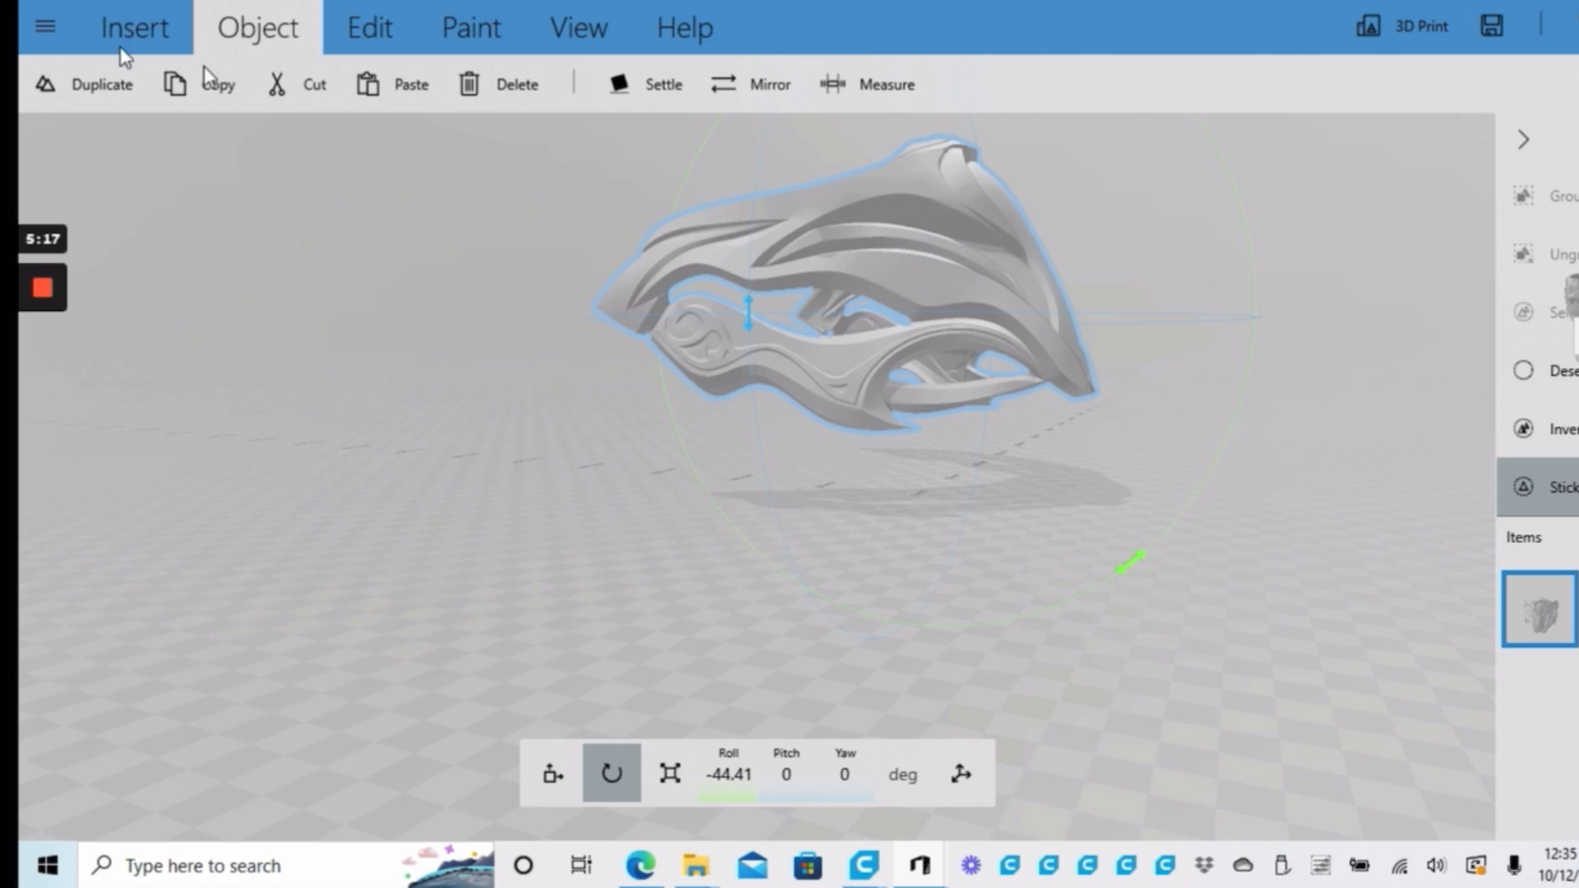
left_click(391, 35)
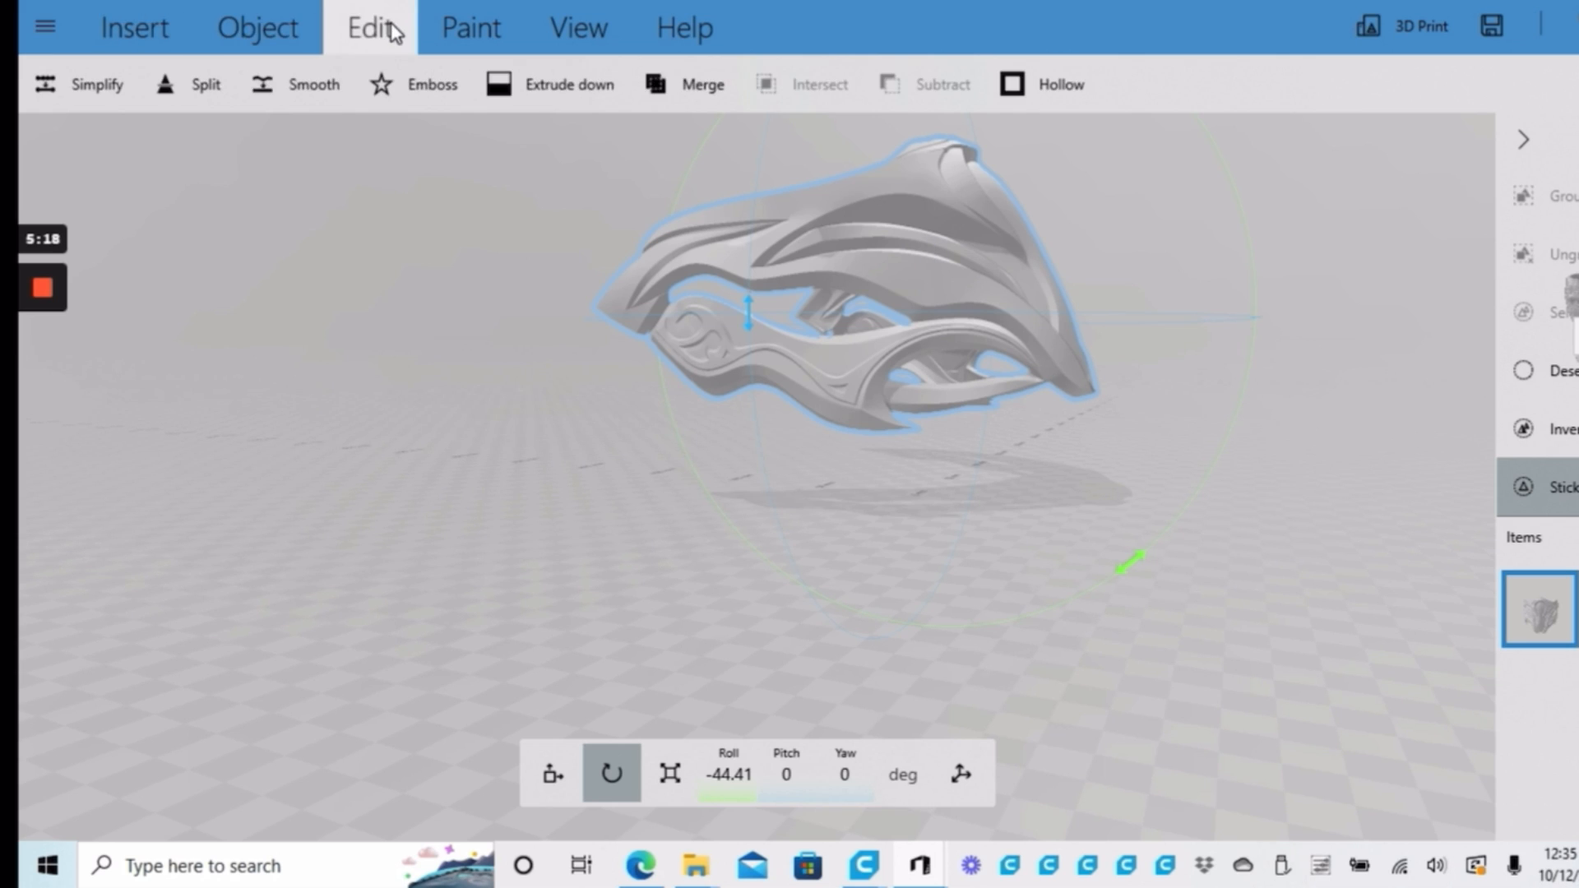
left_click(568, 30)
left_click(370, 29)
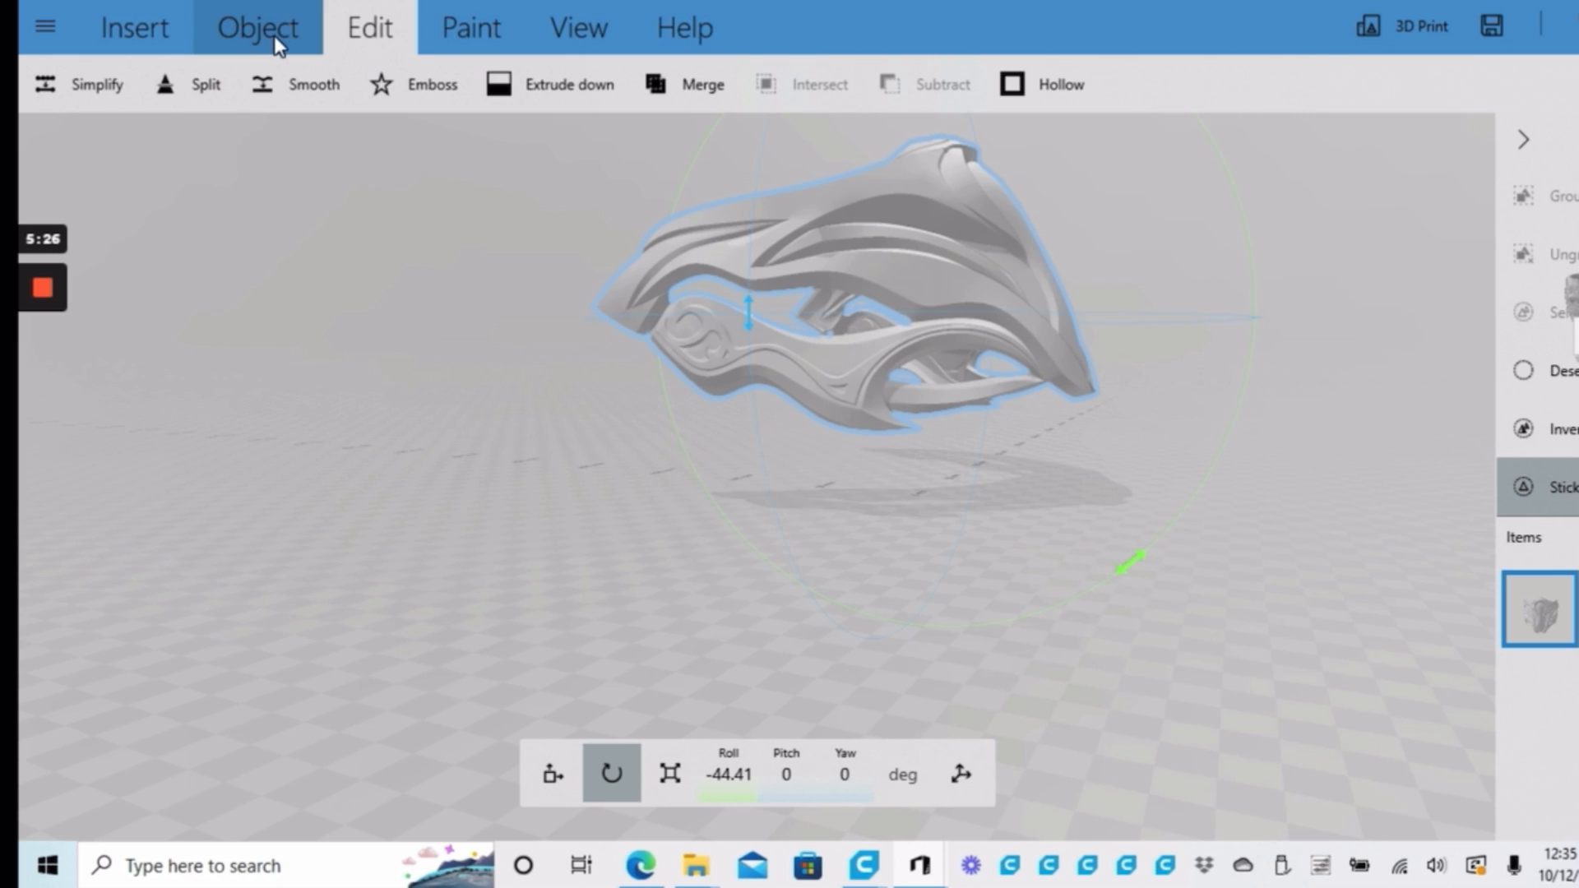
Measure the distance from the mask's upper edge down to its lower side piece, with snapping on
left_click(274, 37)
left_click(890, 91)
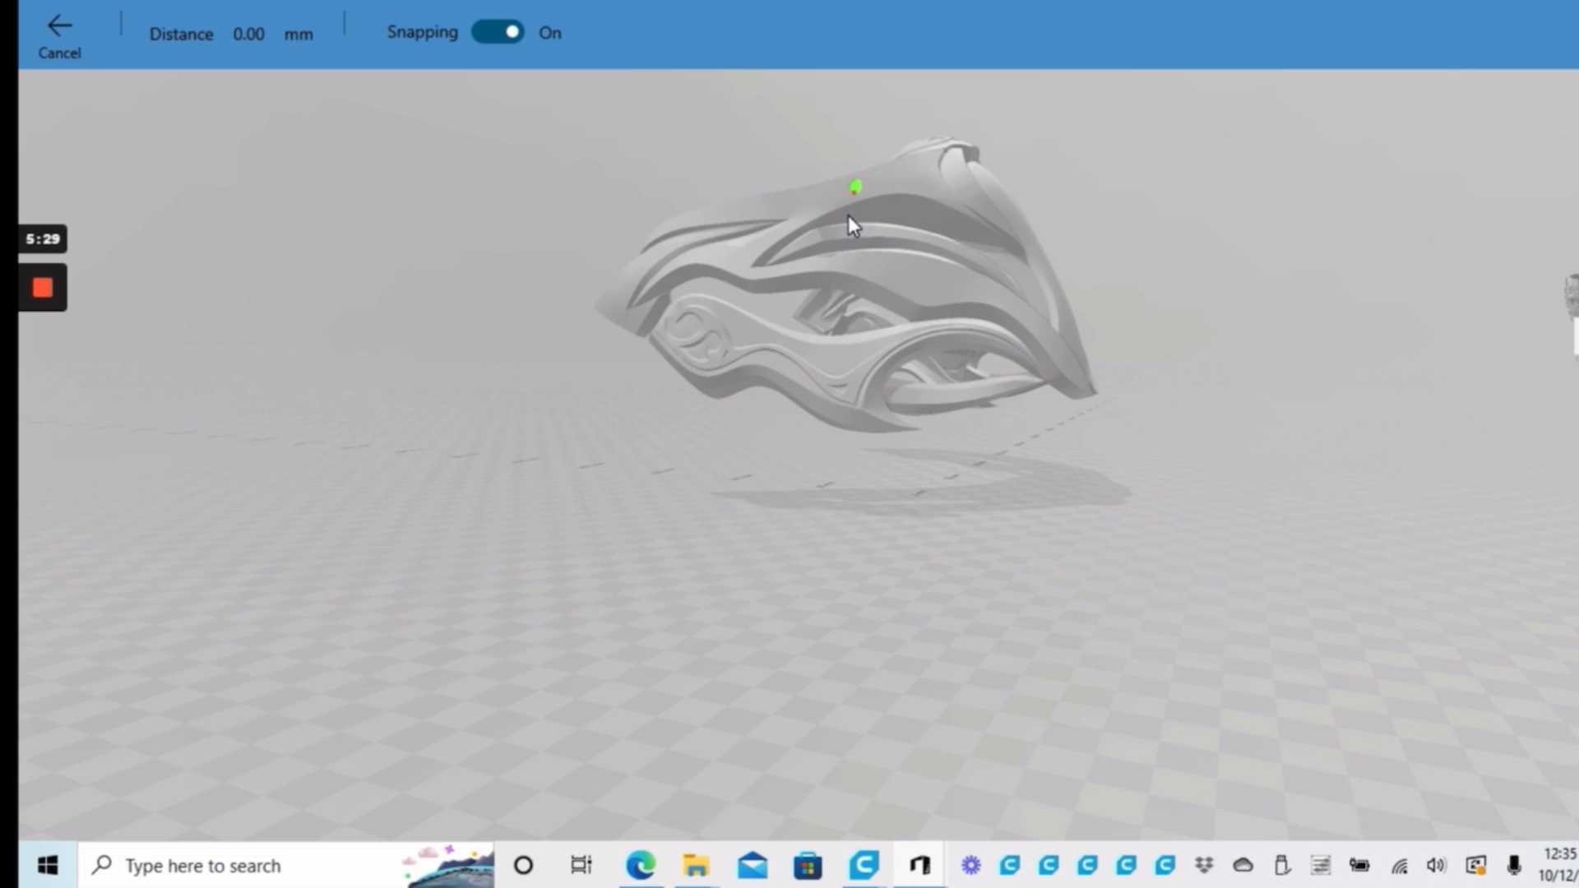
scroll(847, 216, "up", 5)
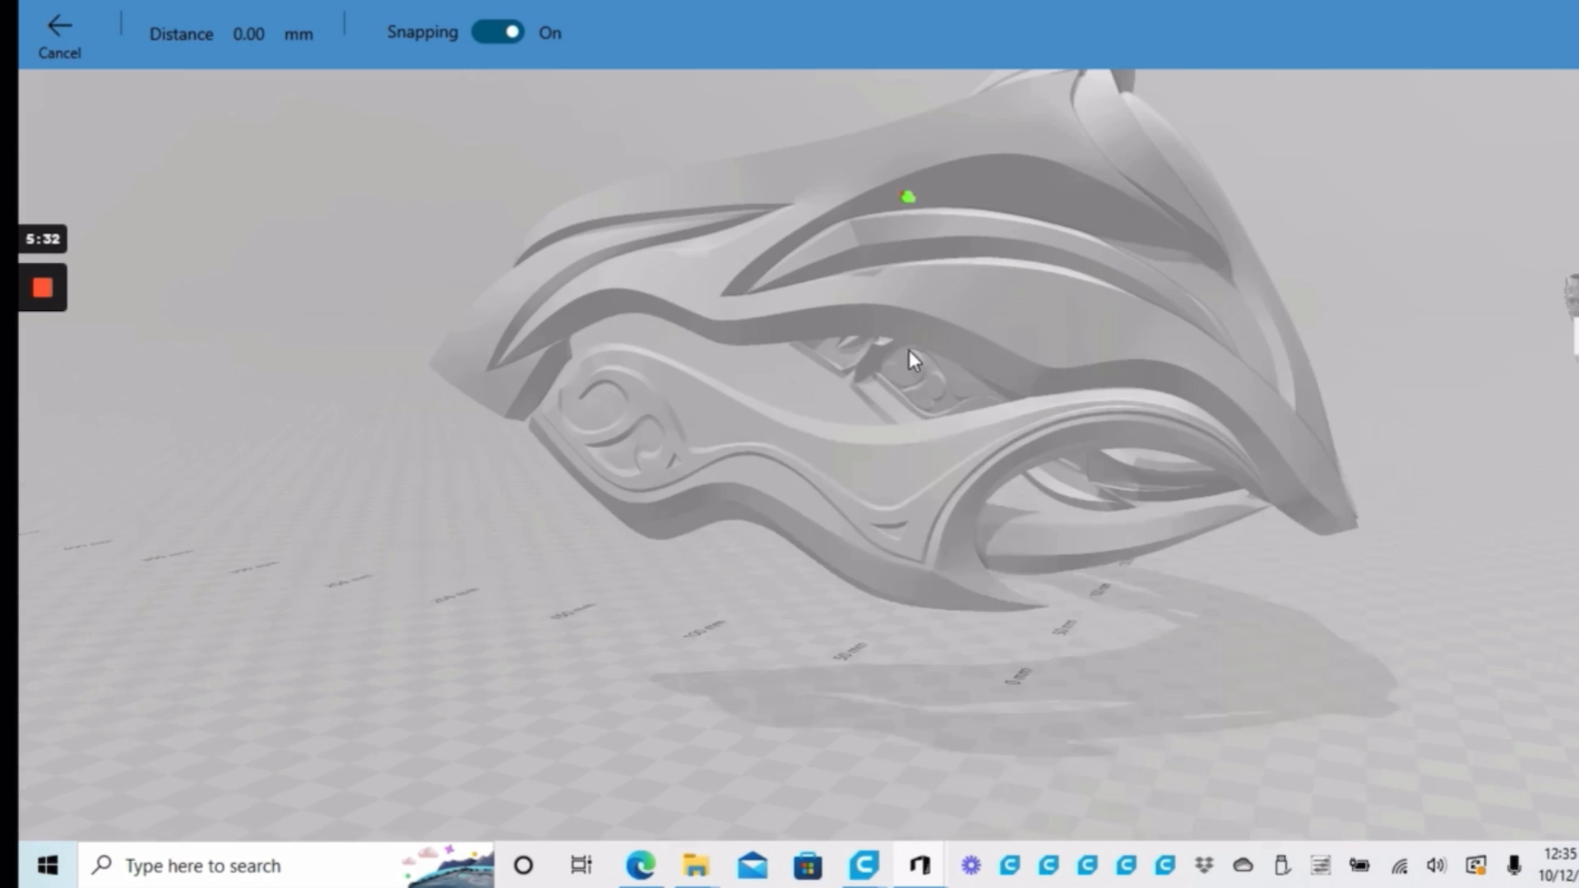
left_click(849, 139)
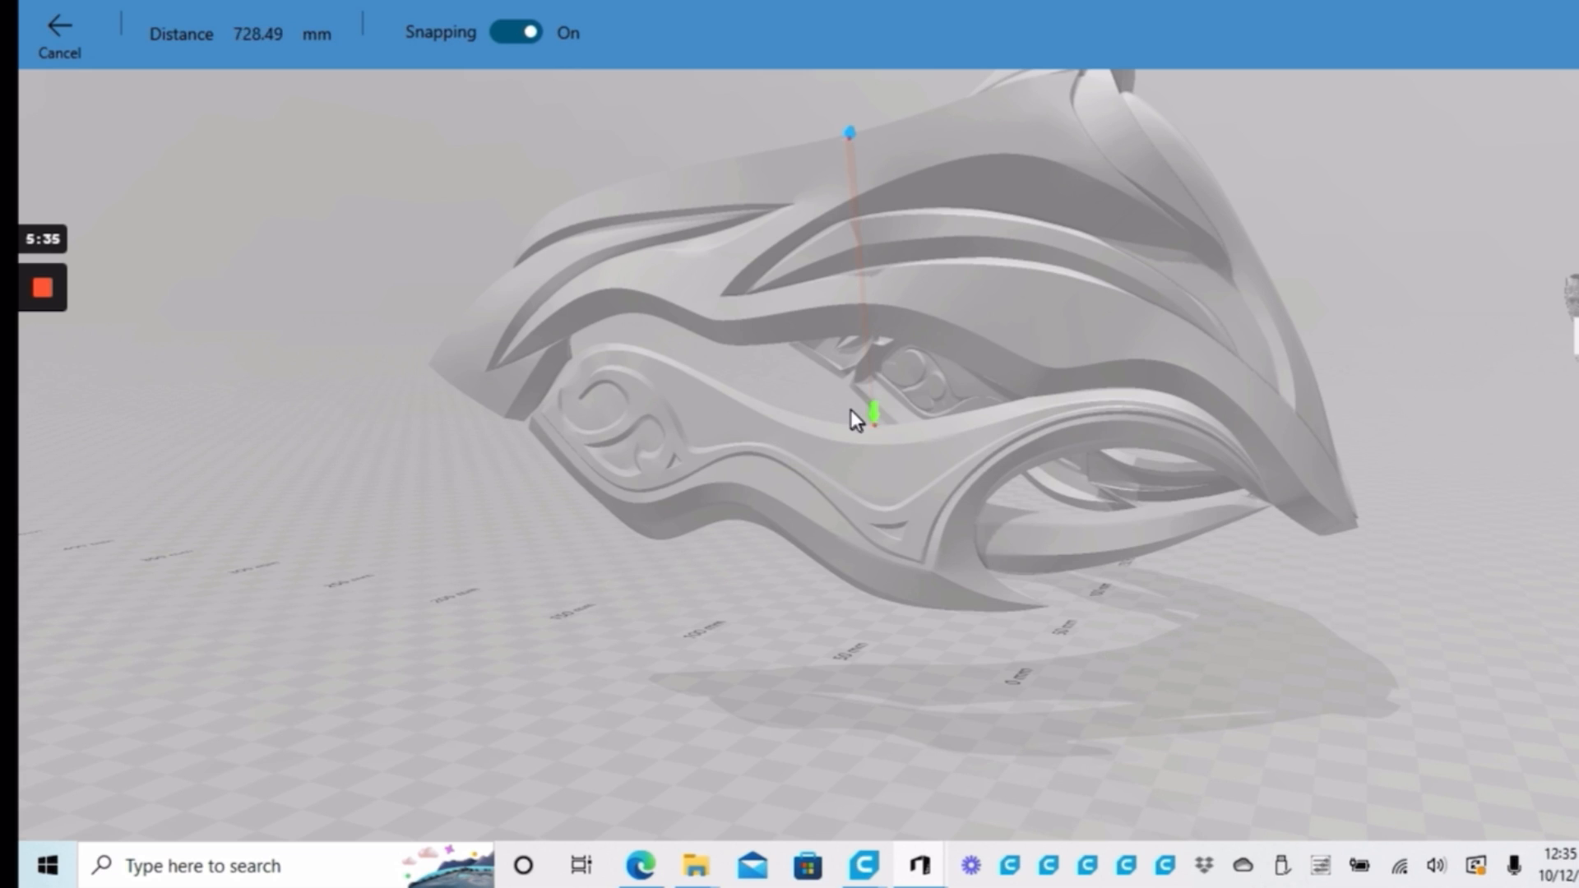
left_click(1022, 401)
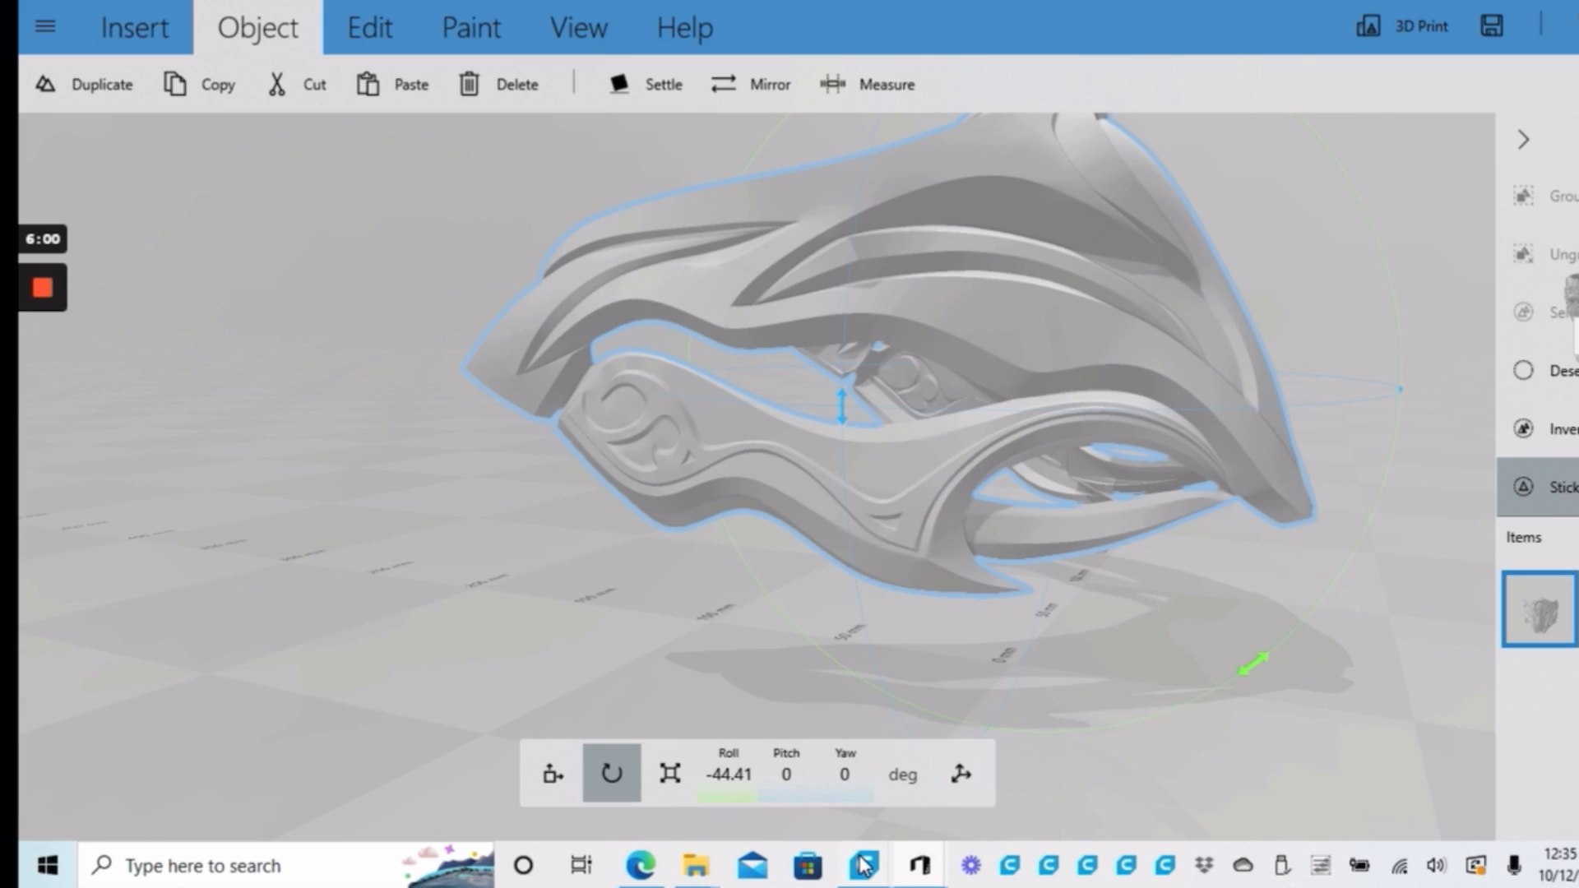
Switch to Cura and examine how the sunken helmet is divided by the build plate
mouse_move(863, 865)
left_click(202, 760)
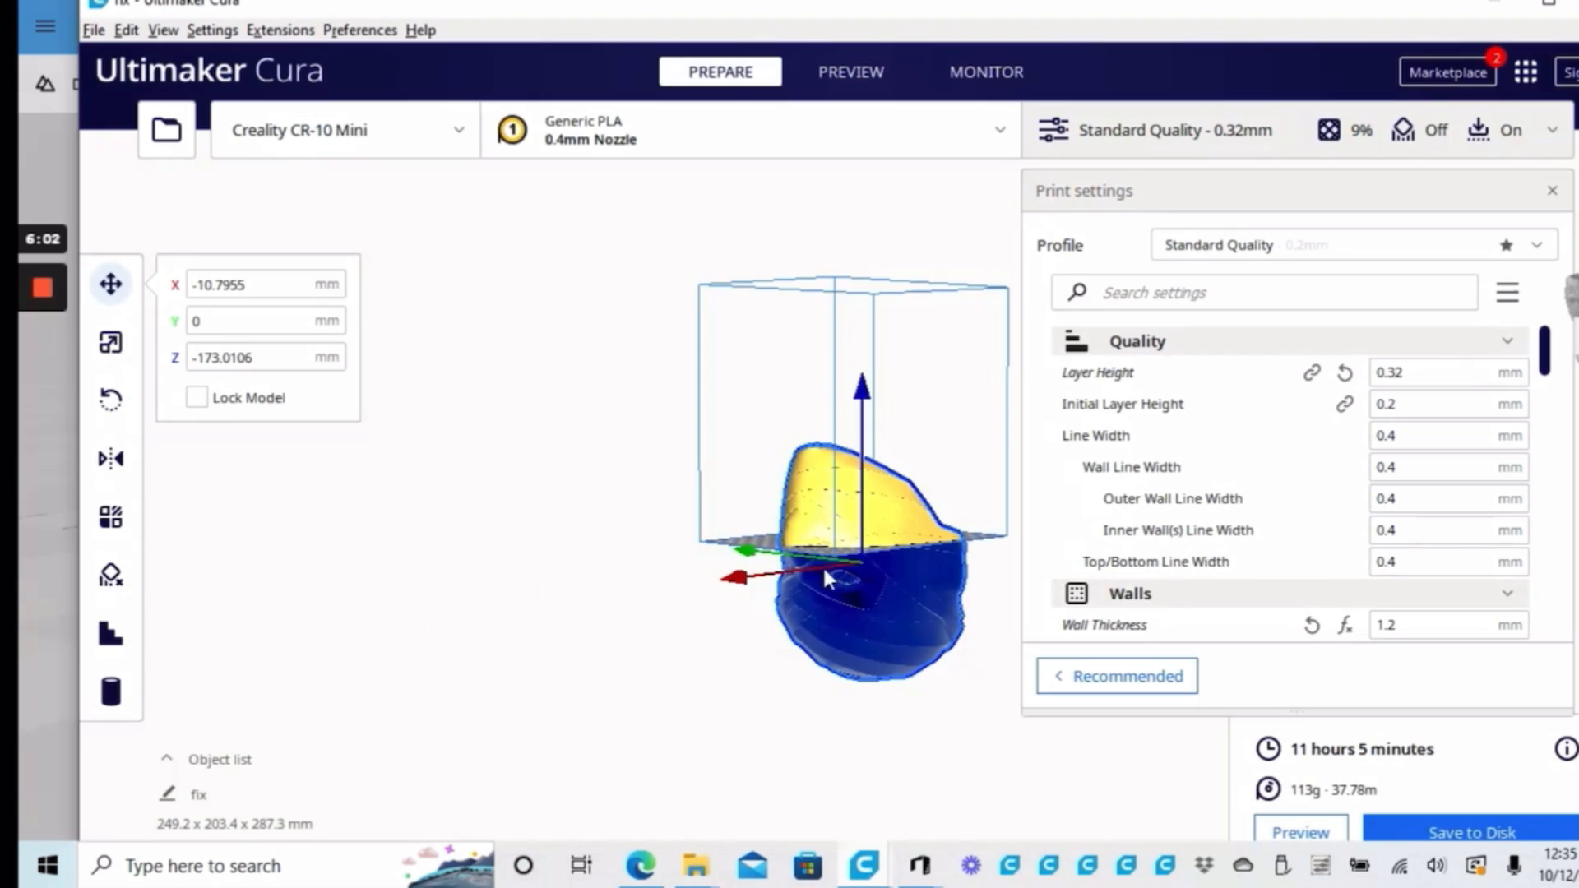
scroll(881, 598, "up", 4)
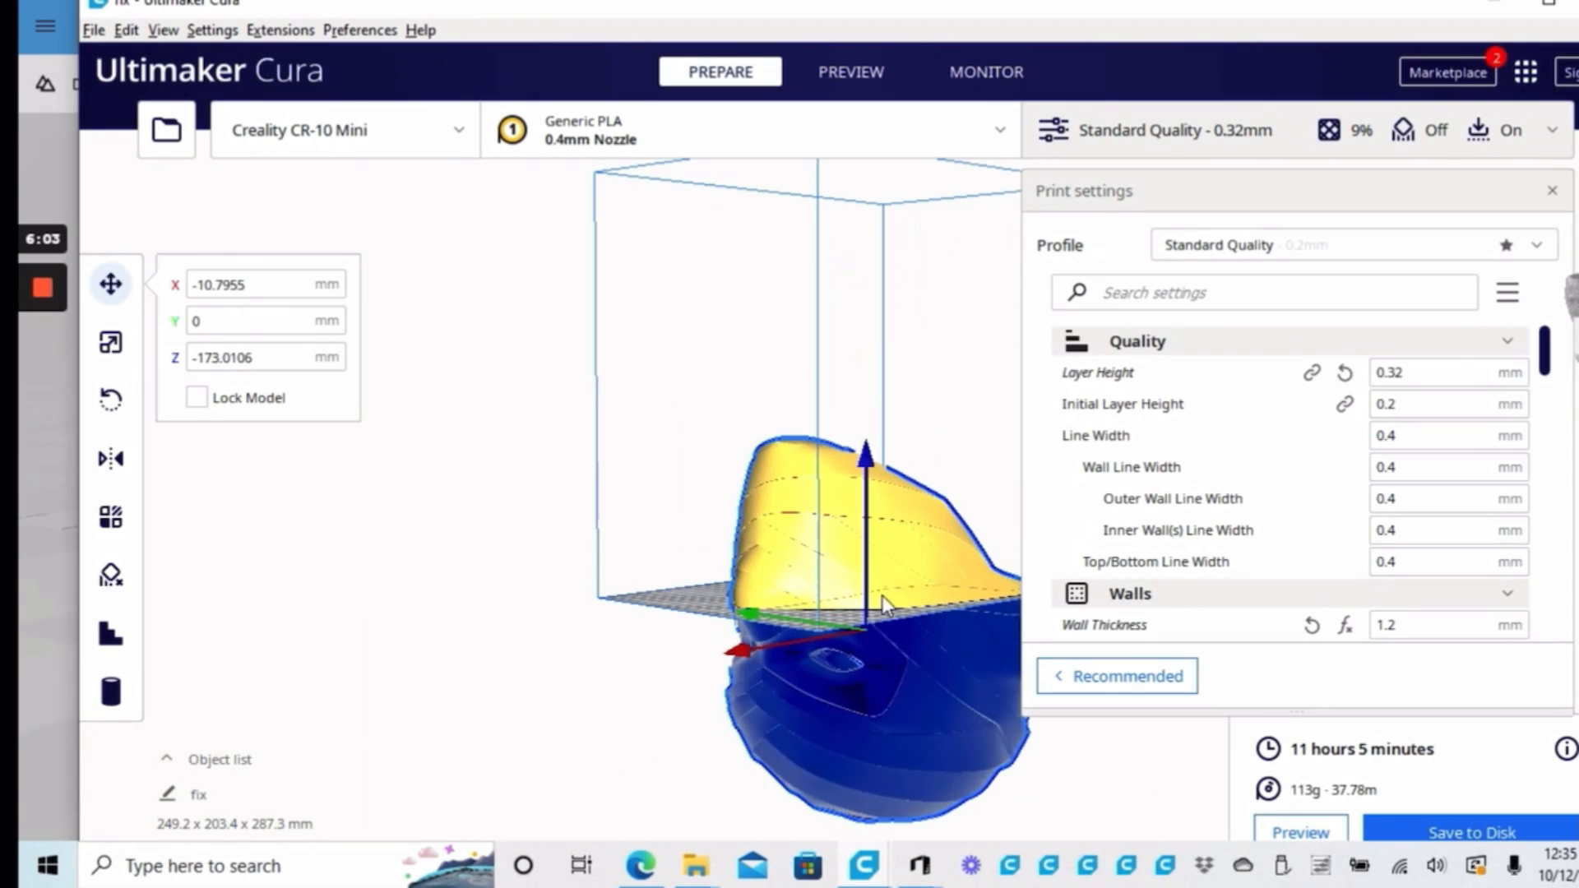
right_click_drag(881, 595, 730, 594)
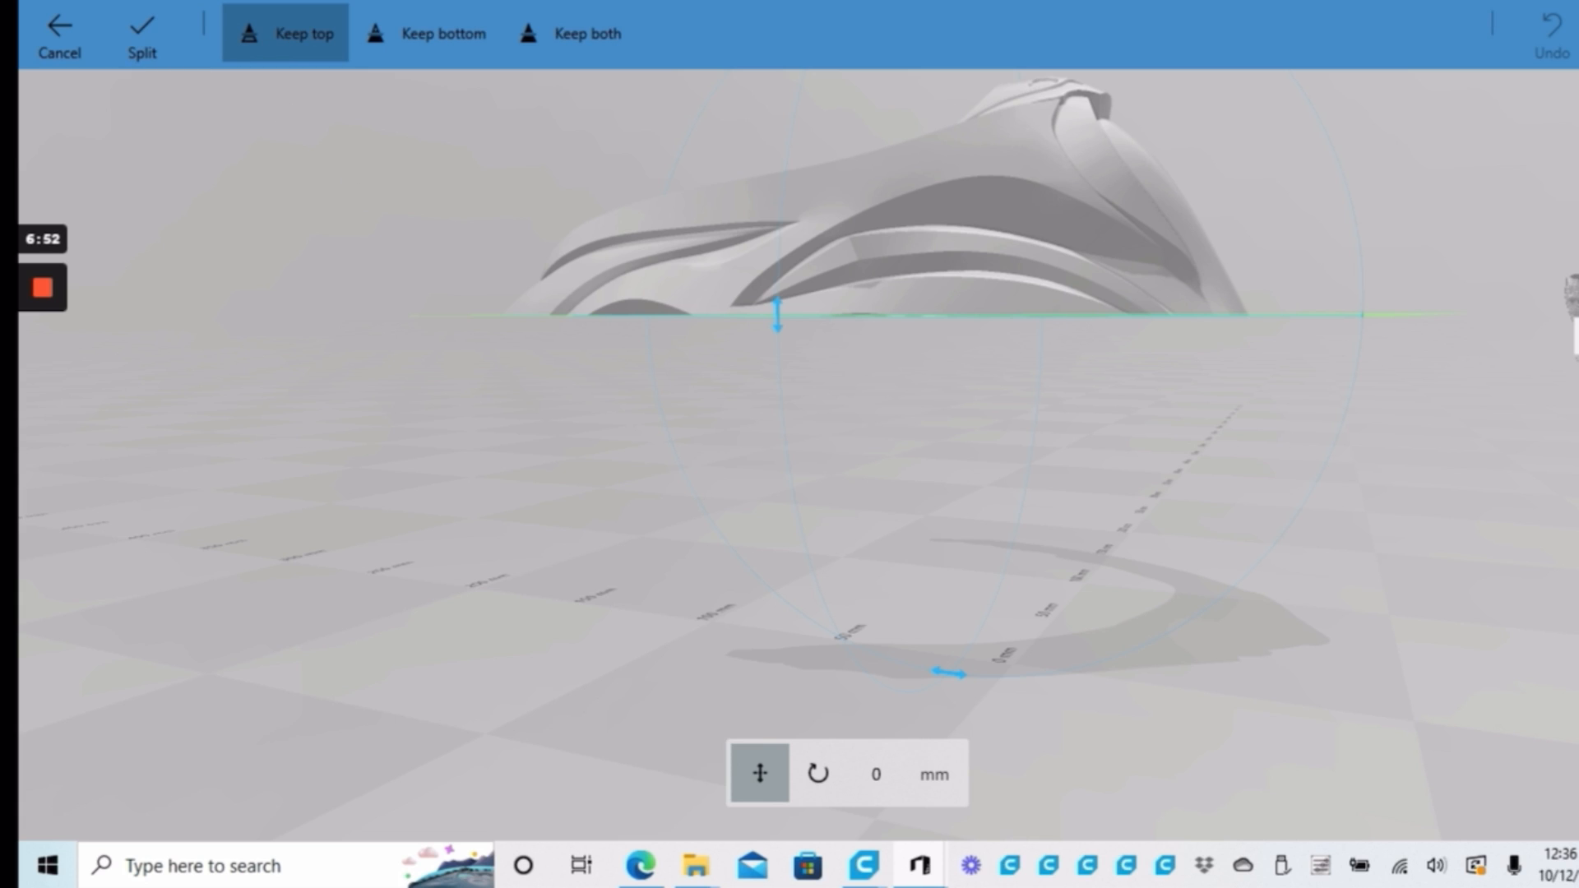
left_click(864, 865)
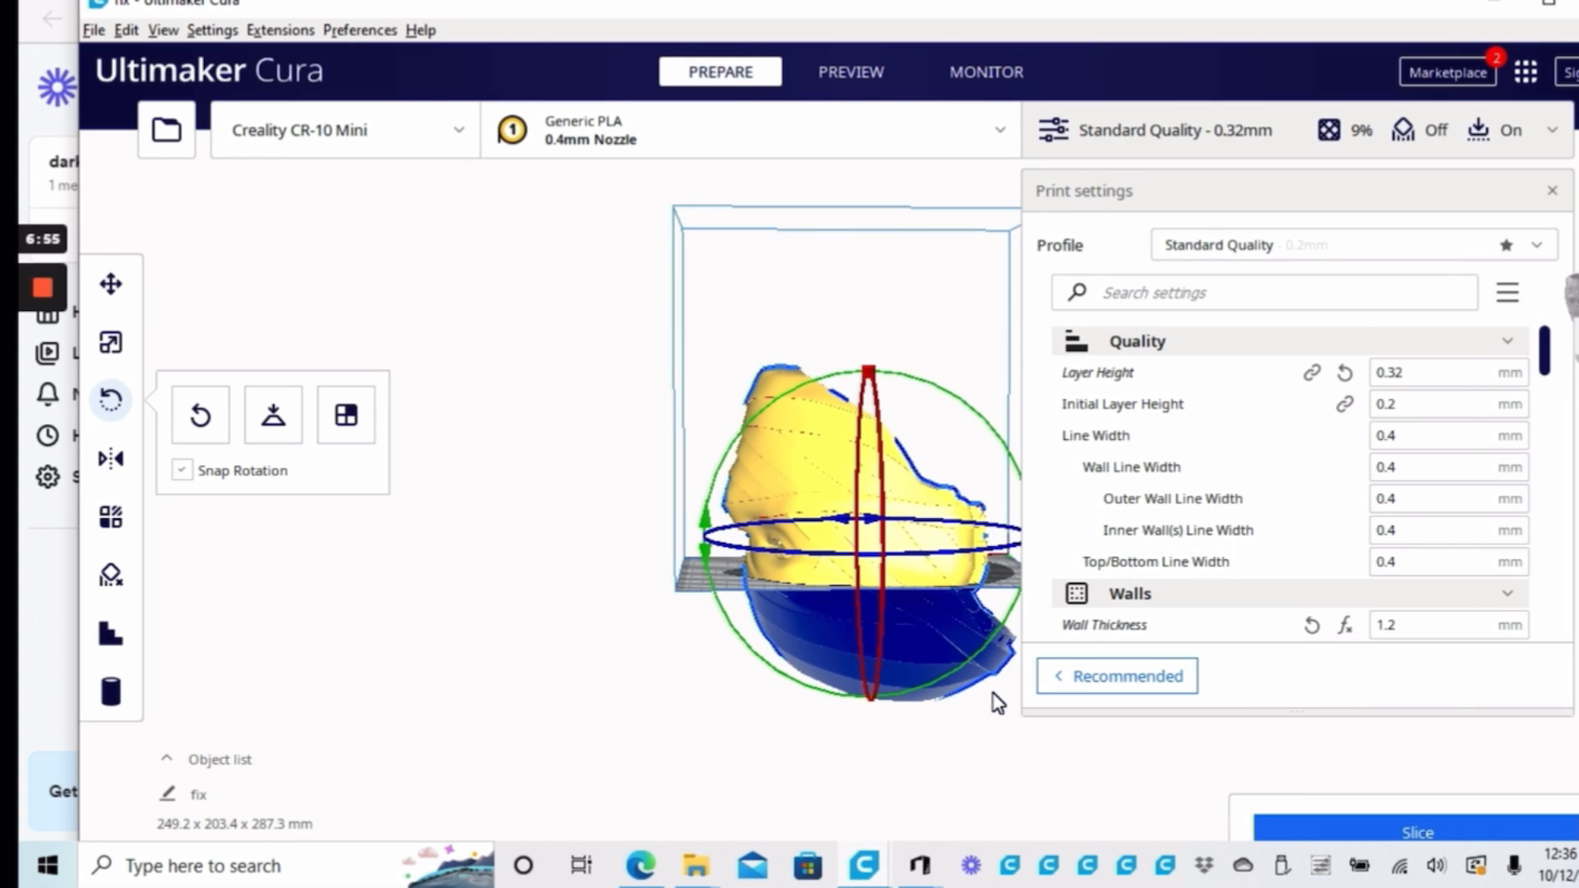